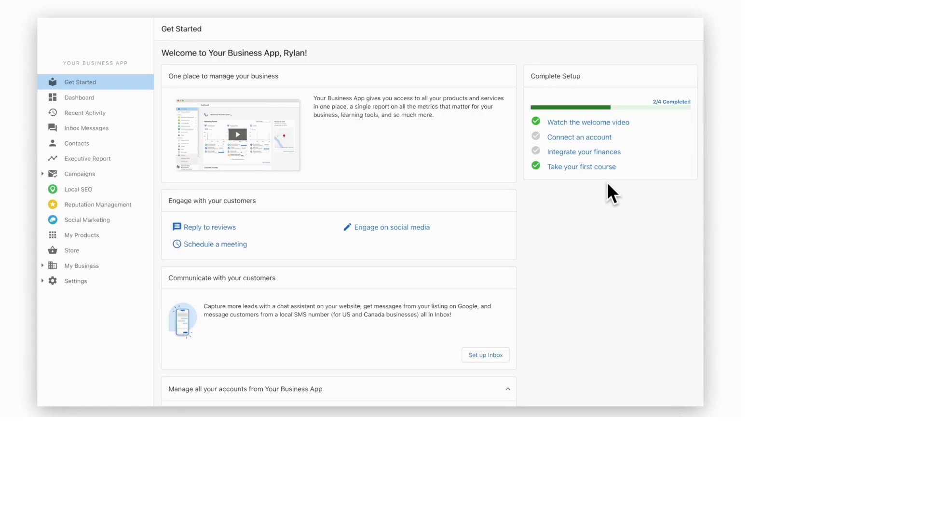
- Open the Settings Connections page listing connected accounts
{"action": "left_click", "coordinate": [91, 277]}
{"action": "left_click", "coordinate": [90, 294]}
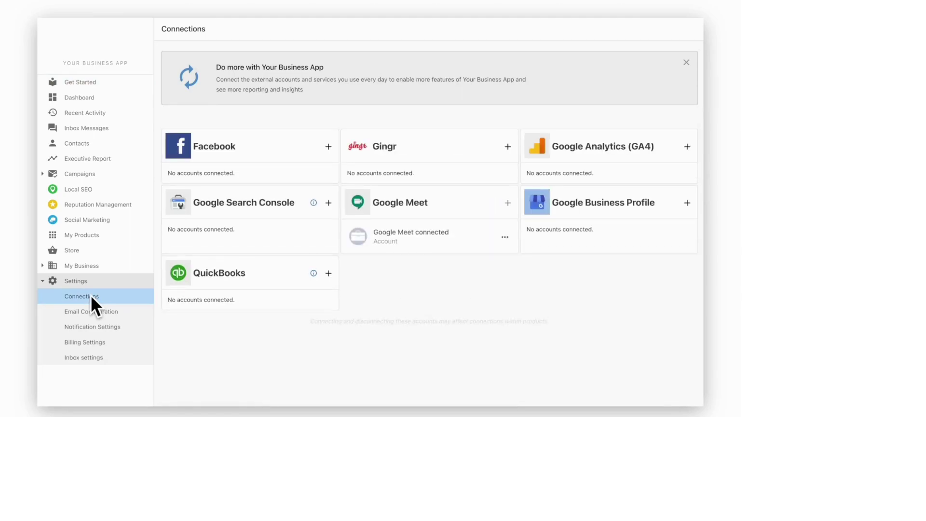
{"action": "left_click", "coordinate": [100, 94]}
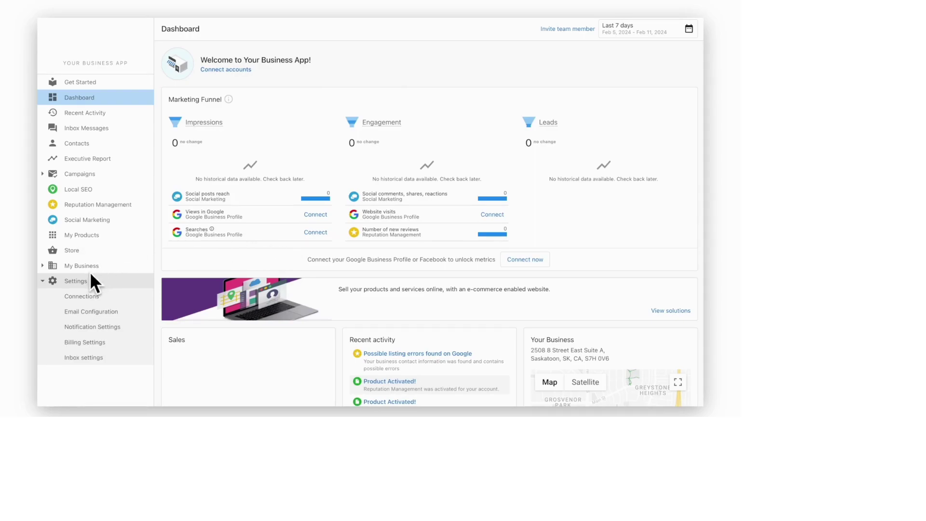
{"action": "left_click", "coordinate": [84, 297]}
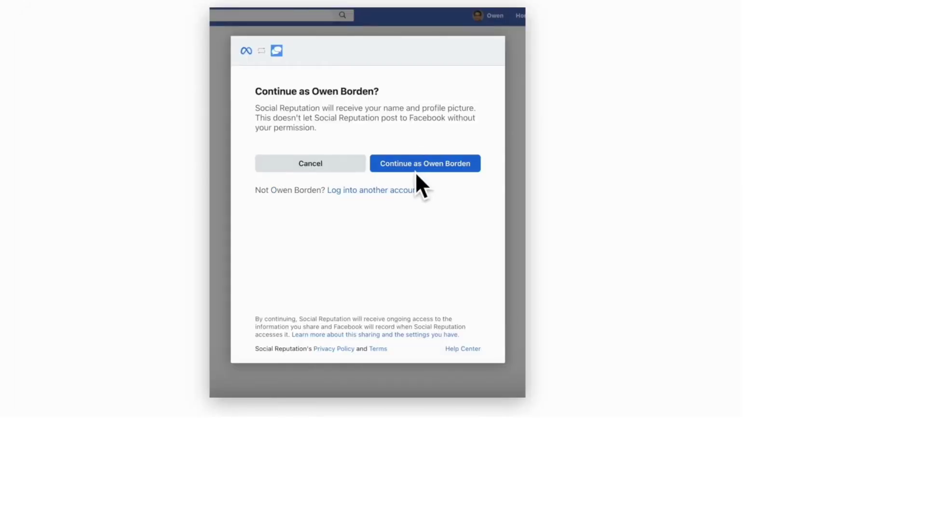
- Authorize Facebook for all pages with every permission left on YES
{"action": "left_click", "coordinate": [416, 171]}
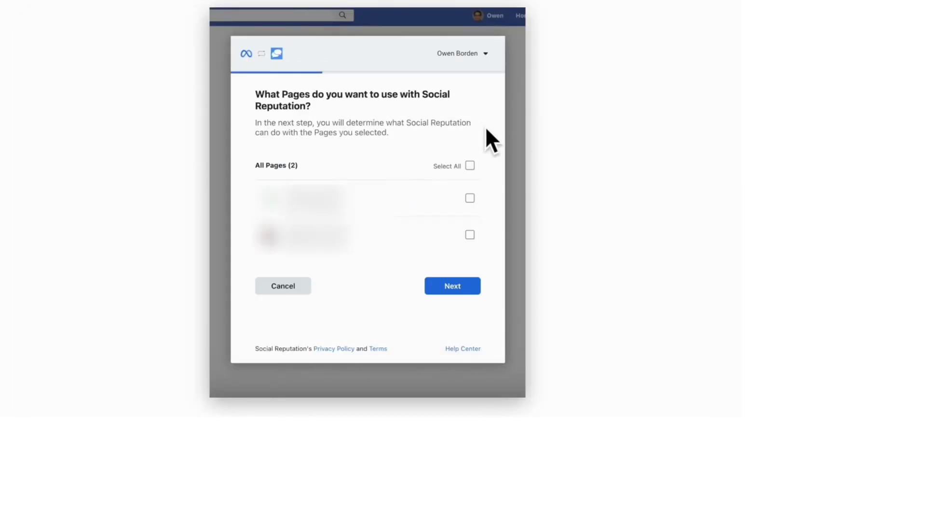
{"action": "left_click", "coordinate": [471, 167]}
{"action": "left_click", "coordinate": [449, 288]}
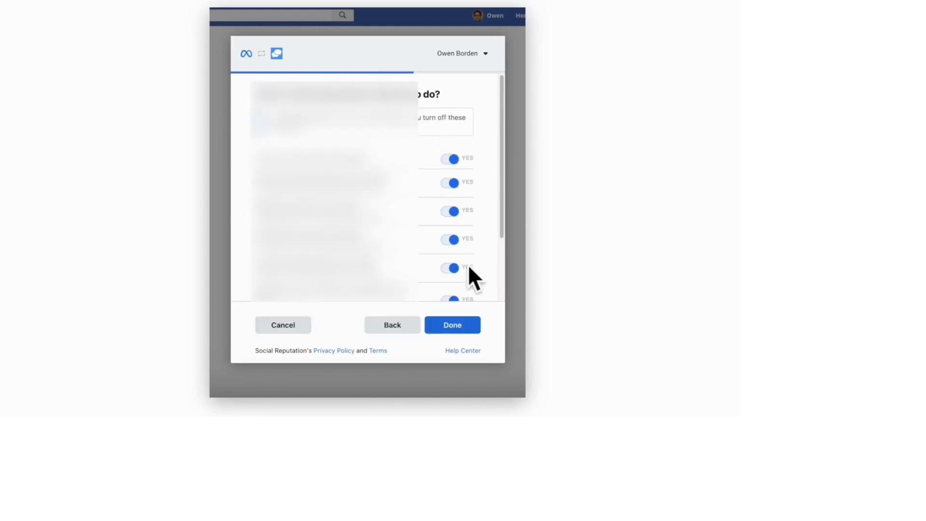
{"action": "scroll", "coordinate": [473, 254], "scroll_direction": "down", "scroll_amount": 5}
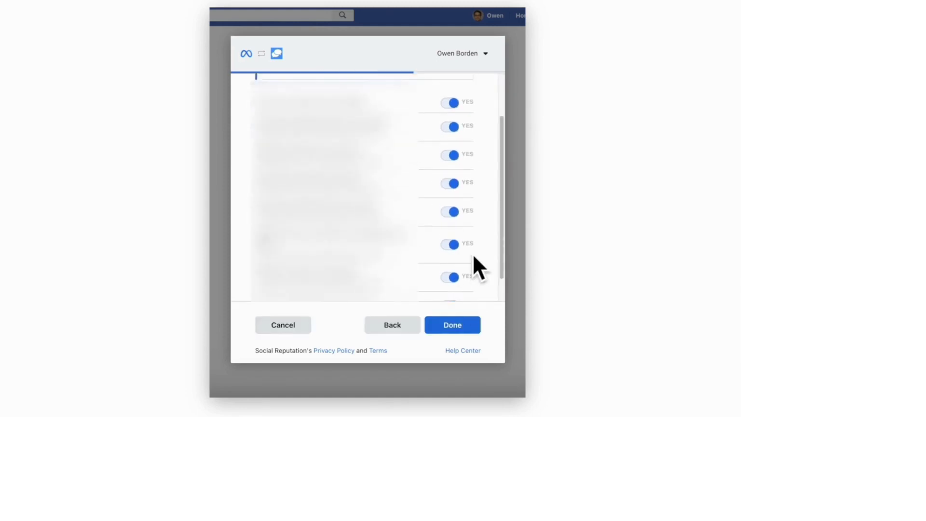
{"action": "left_click", "coordinate": [457, 325]}
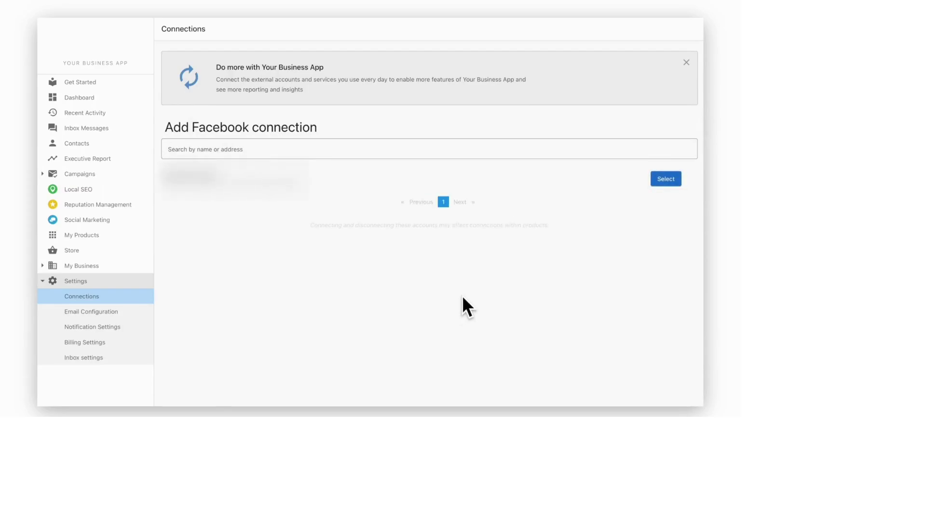
- Select the listed Facebook page so Facebook shows as a connected account
{"action": "left_click", "coordinate": [680, 179]}
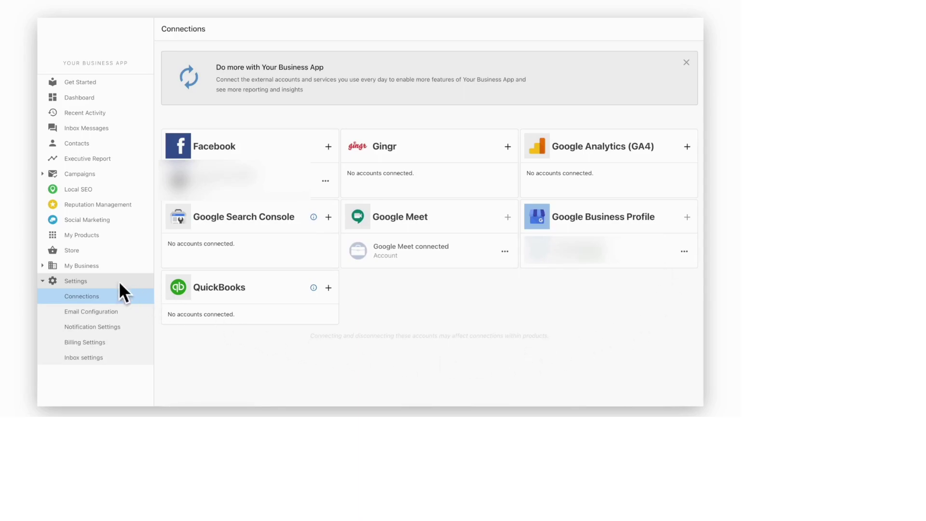
{"action": "left_click", "coordinate": [90, 267]}
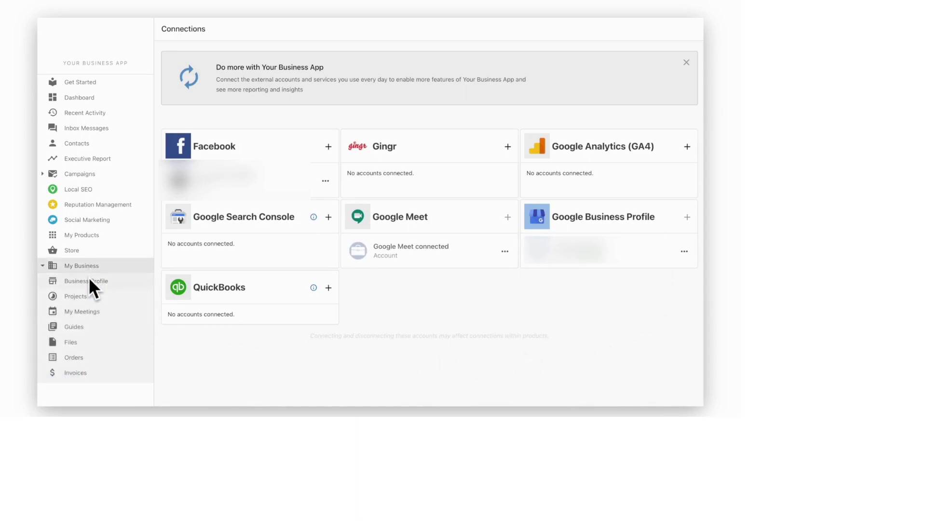
- Open Business Profile and browse its Hours, Descriptions and Images tabs
{"action": "left_click", "coordinate": [89, 281]}
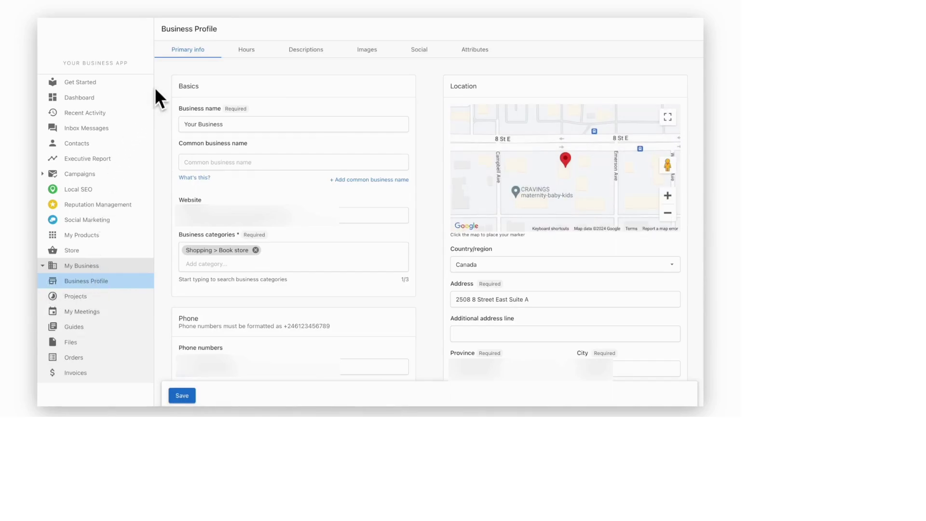
{"action": "left_click", "coordinate": [264, 53]}
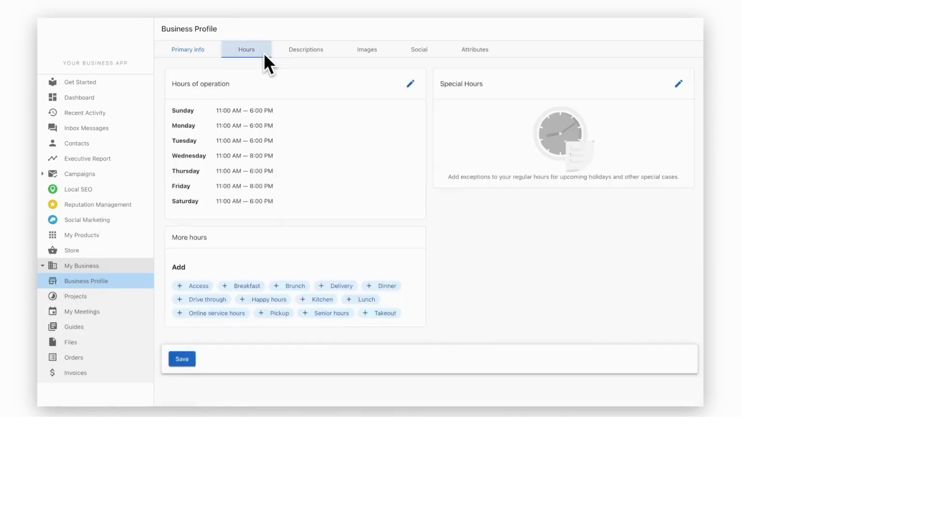
{"action": "left_click", "coordinate": [327, 51]}
{"action": "left_click", "coordinate": [387, 59]}
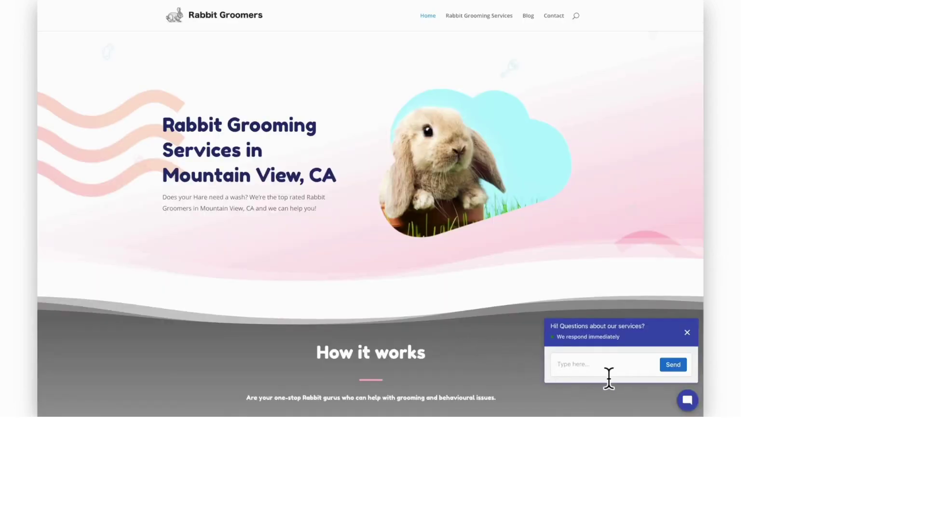
- Greet the website chat assistant and ask what time the business is open until
{"action": "left_click", "coordinate": [609, 371]}
{"action": "type", "text": "Hello! "}
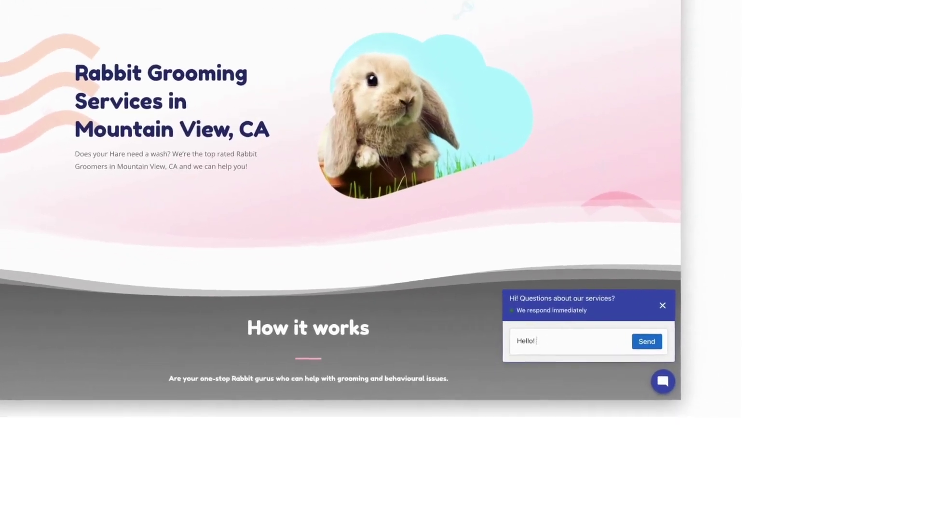
{"action": "type", "text": "Can you help me?"}
{"action": "key", "text": "Return"}
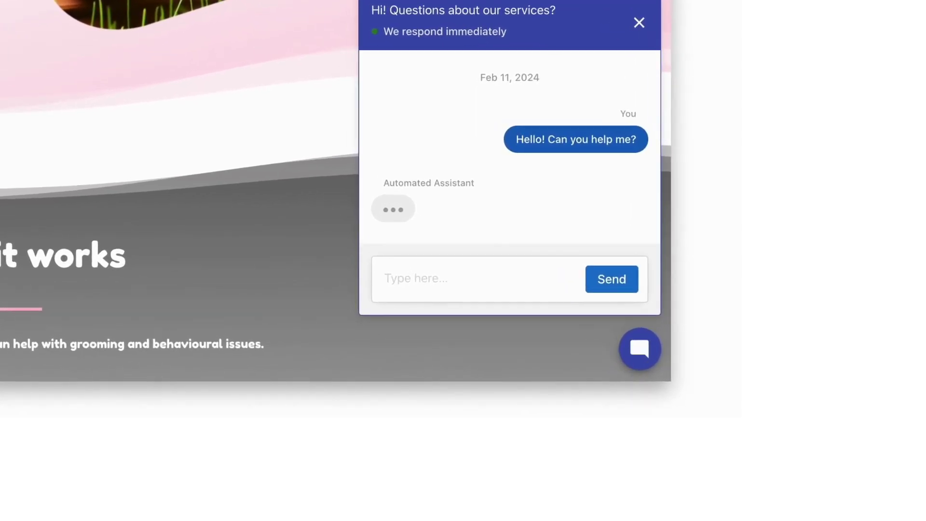
{"action": "type", "text": "What time are you open until?"}
{"action": "key", "text": "Return"}
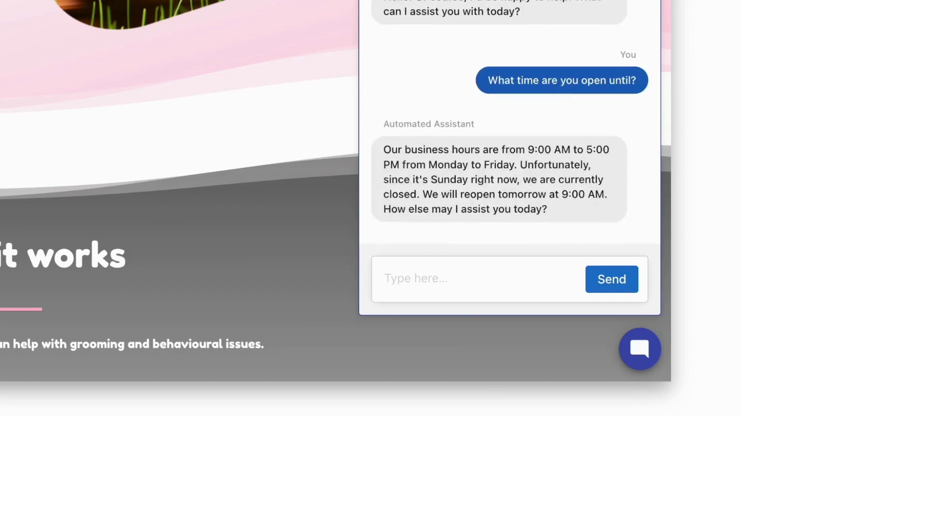
{"action": "type", "text": "Can I book an appointme"}
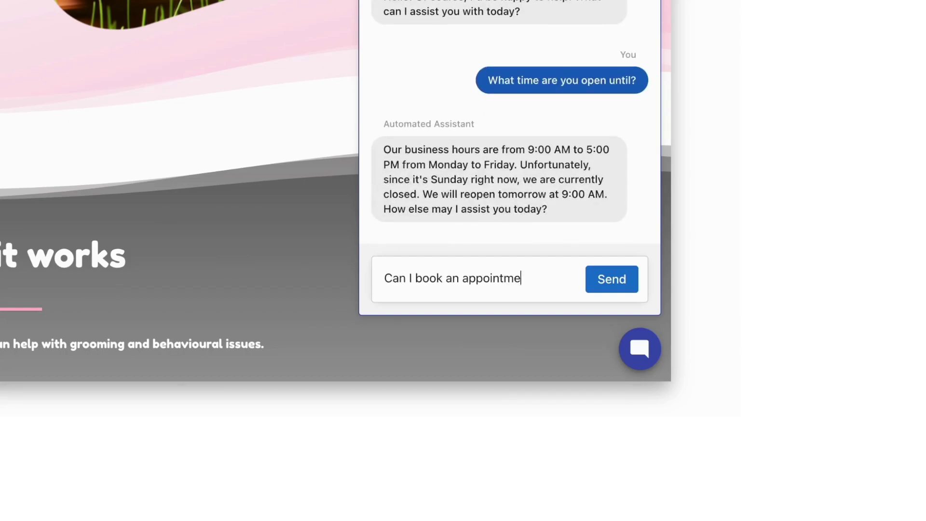
{"action": "type", "text": "nt?"}
{"action": "key", "text": "Return"}
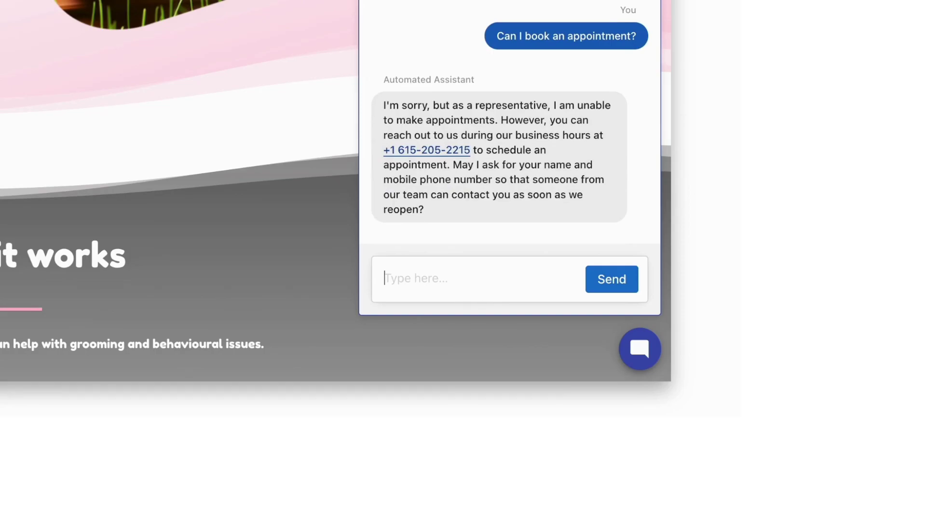
{"action": "type", "text": " 555-722-9288"}
{"action": "key", "text": "Return"}
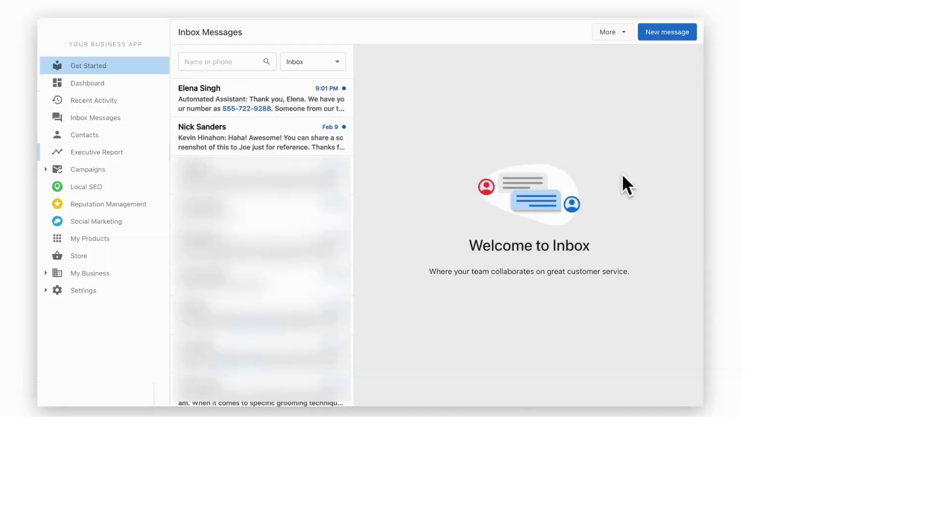
- Open the web chat visitor's conversation and a reply box, then go to Inbox settings
{"action": "left_click", "coordinate": [297, 111]}
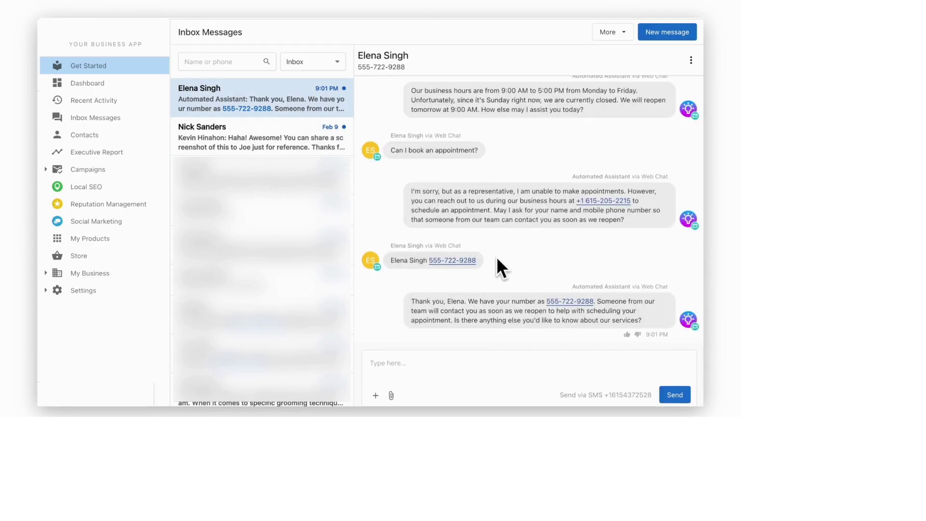
{"action": "left_click", "coordinate": [525, 386]}
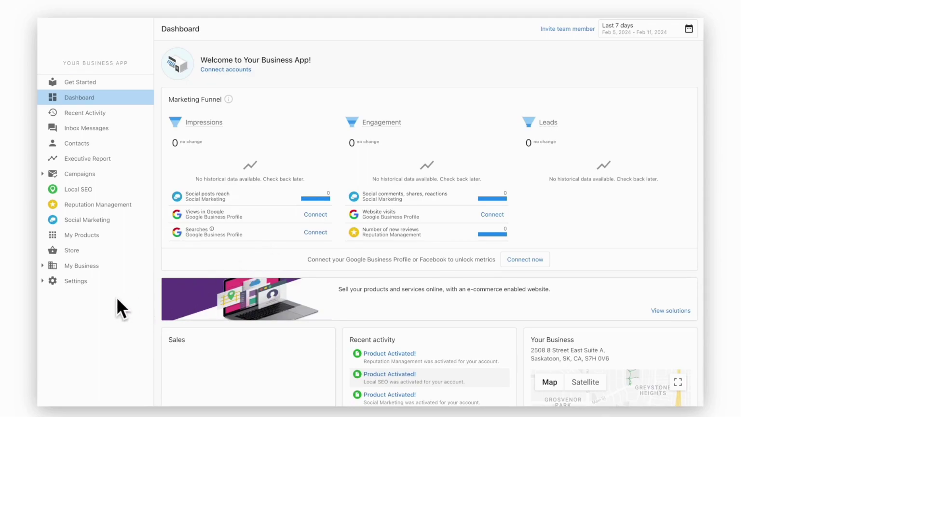
{"action": "left_click", "coordinate": [78, 282]}
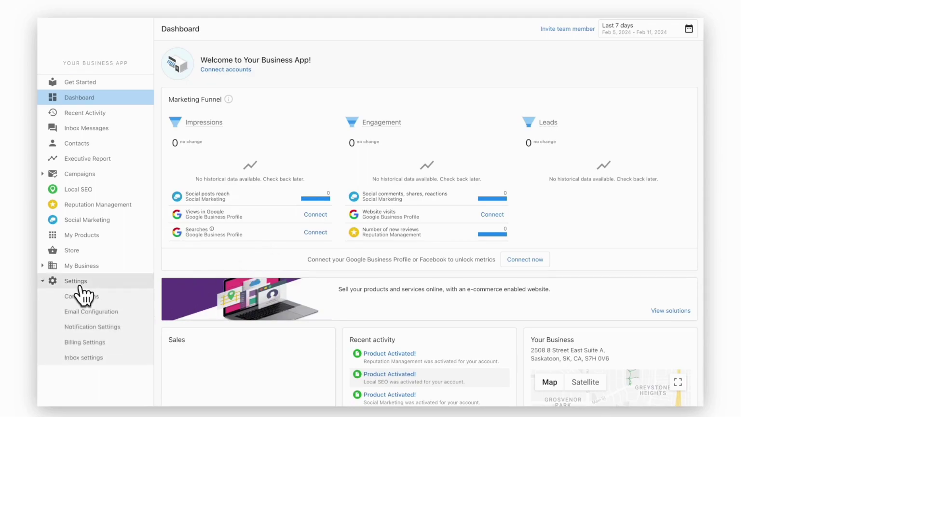
{"action": "left_click", "coordinate": [81, 359]}
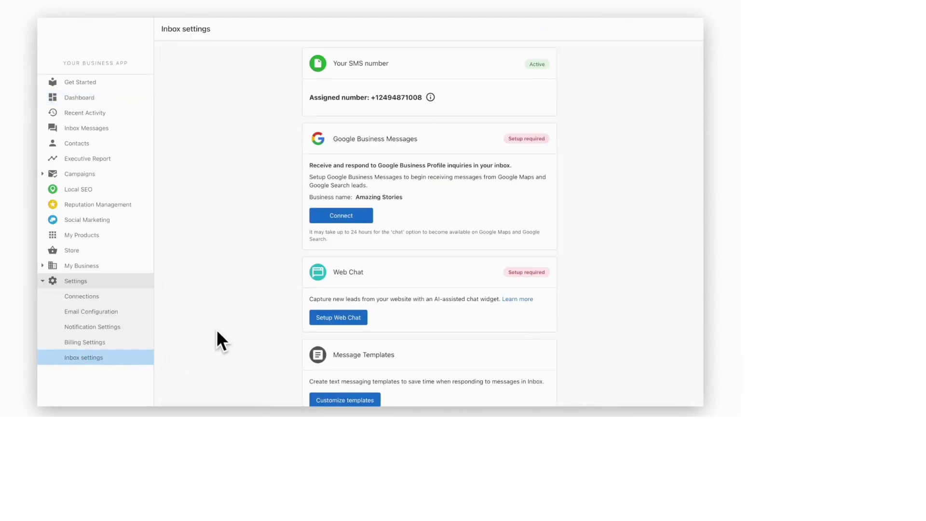
- Create web chat widget 'Website Chat Bot' with Q&A enabled and accent colour #932525
{"action": "left_click", "coordinate": [328, 319]}
{"action": "left_click", "coordinate": [419, 90]}
{"action": "type", "text": "Website Chat Bot"}
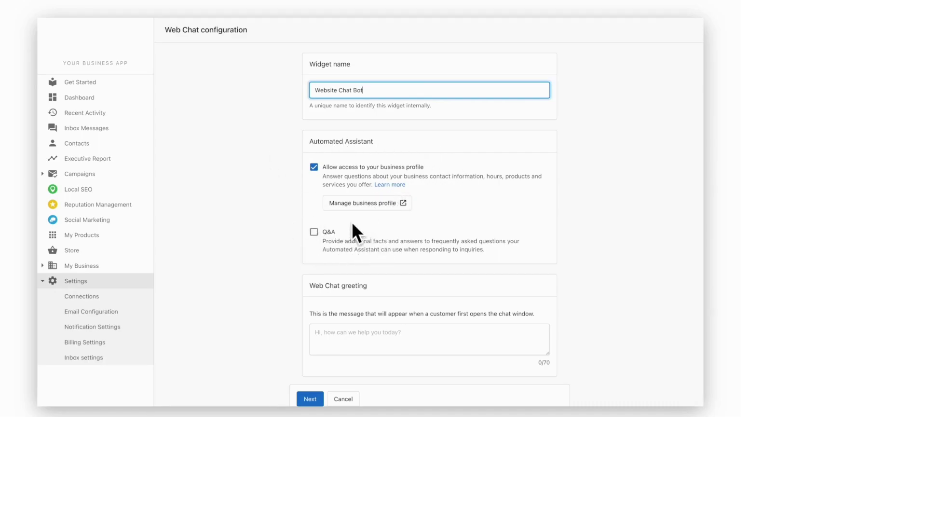
{"action": "left_click", "coordinate": [314, 232]}
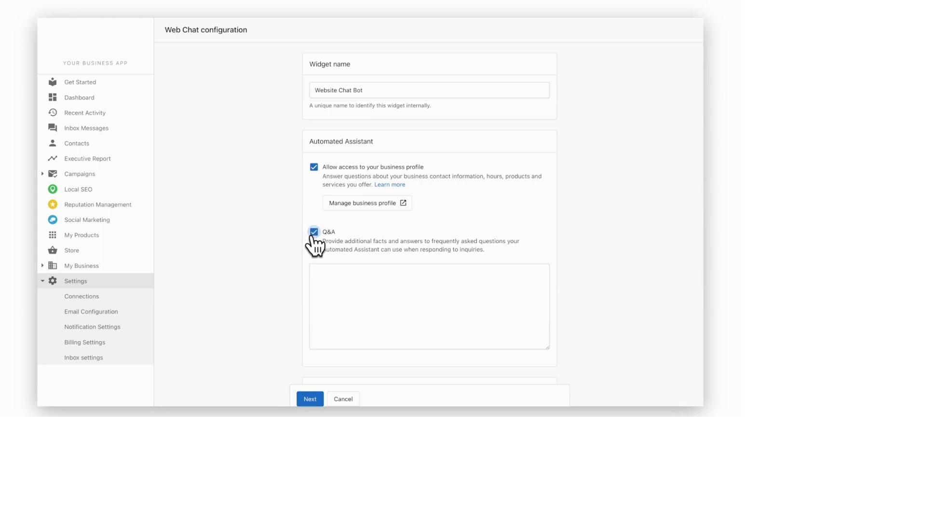
{"action": "scroll", "coordinate": [313, 237], "scroll_direction": "down", "scroll_amount": 1}
{"action": "scroll", "coordinate": [312, 237], "scroll_direction": "down", "scroll_amount": 2}
{"action": "scroll", "coordinate": [313, 235], "scroll_direction": "down", "scroll_amount": 2}
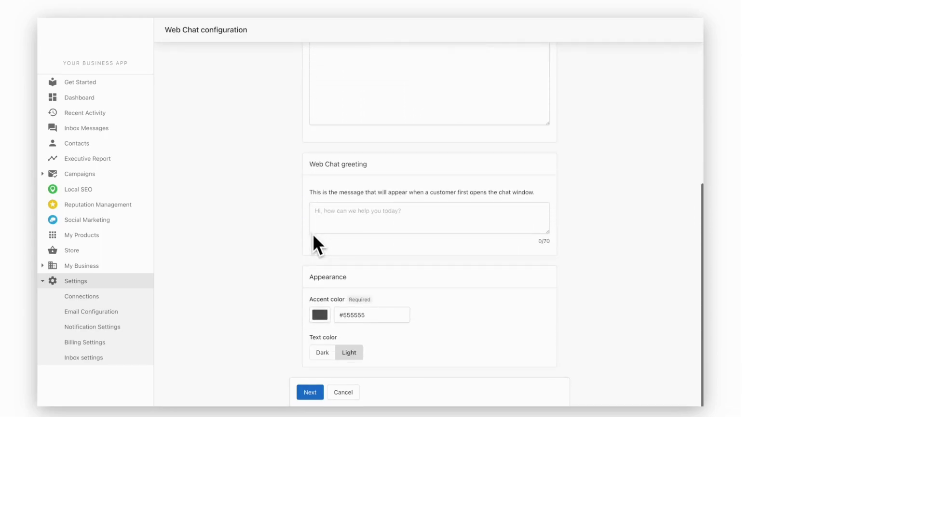
{"action": "left_click", "coordinate": [386, 226]}
{"action": "left_click", "coordinate": [436, 305]}
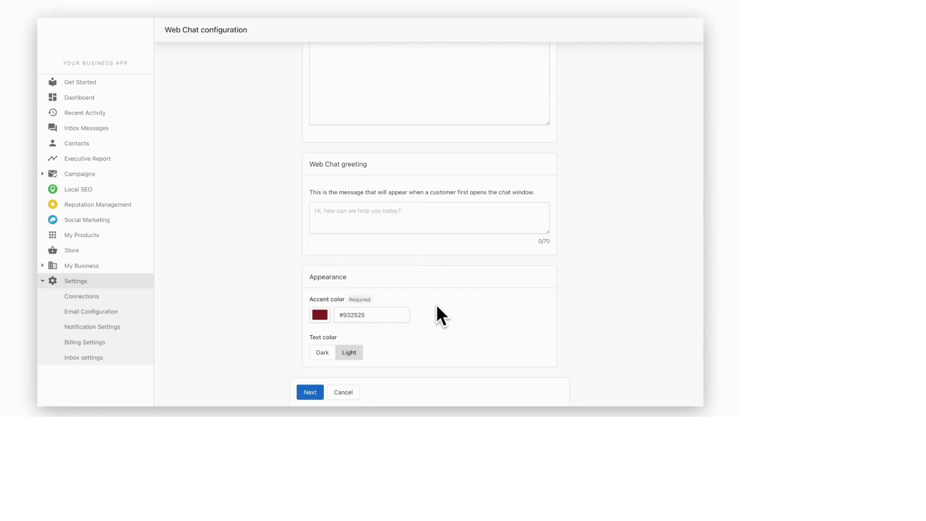
{"action": "left_click", "coordinate": [304, 394]}
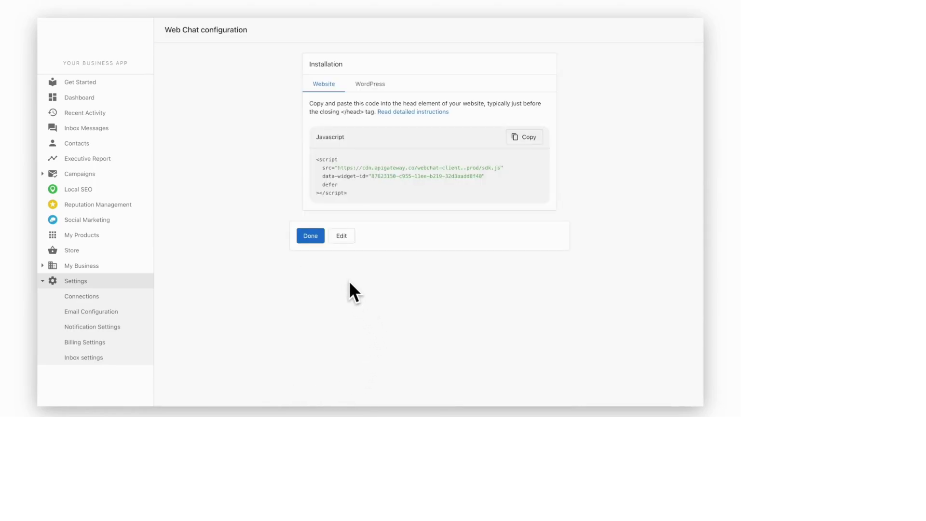
- Copy the widget's JavaScript snippet, check the Google message, and start US SMS registration
{"action": "left_click", "coordinate": [528, 142]}
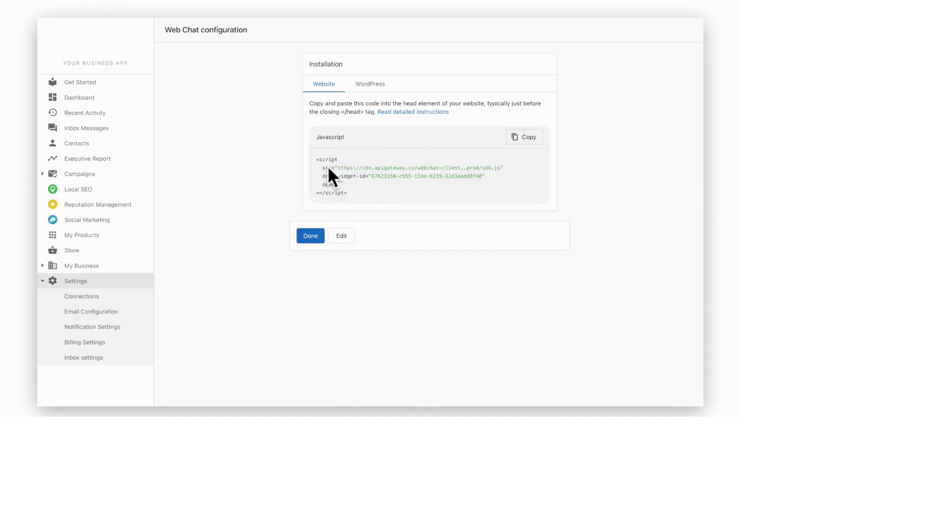
{"action": "left_click", "coordinate": [526, 139]}
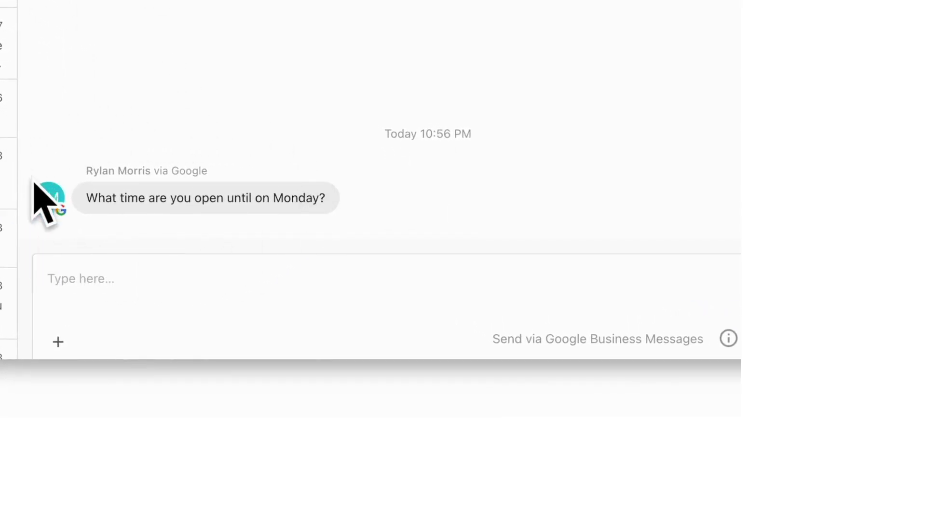
{"action": "left_click", "coordinate": [209, 290]}
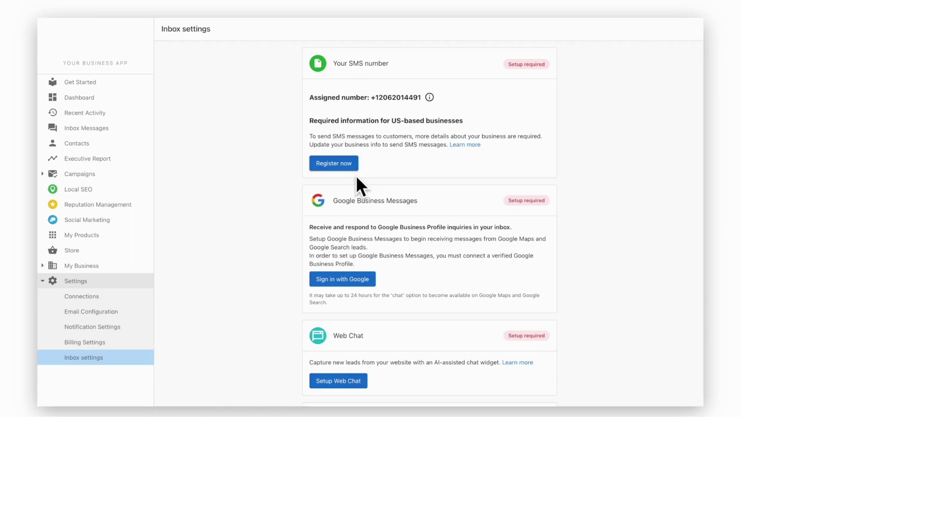
{"action": "left_click", "coordinate": [337, 164]}
{"action": "scroll", "coordinate": [250, 216], "scroll_direction": "down", "scroll_amount": 3}
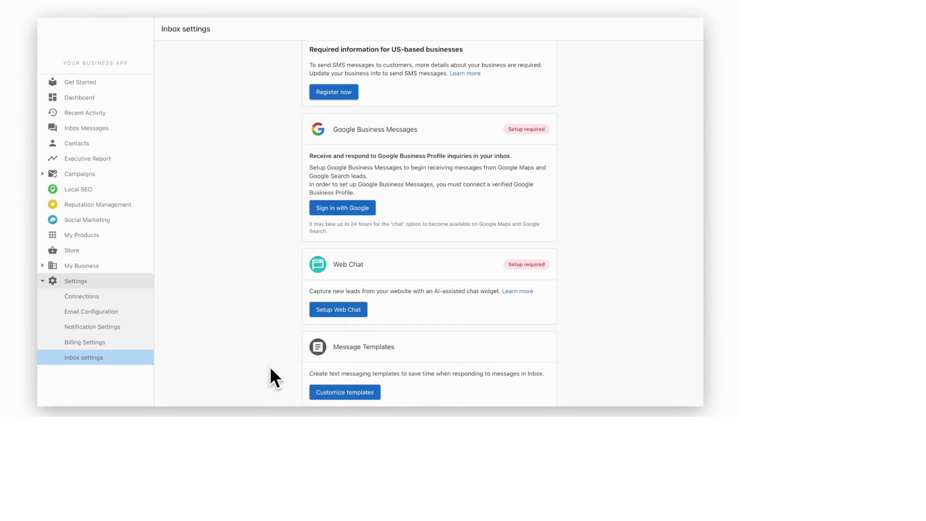
- Open the 'Thanks for the review' message template and enlarge its message box
{"action": "left_click", "coordinate": [375, 395]}
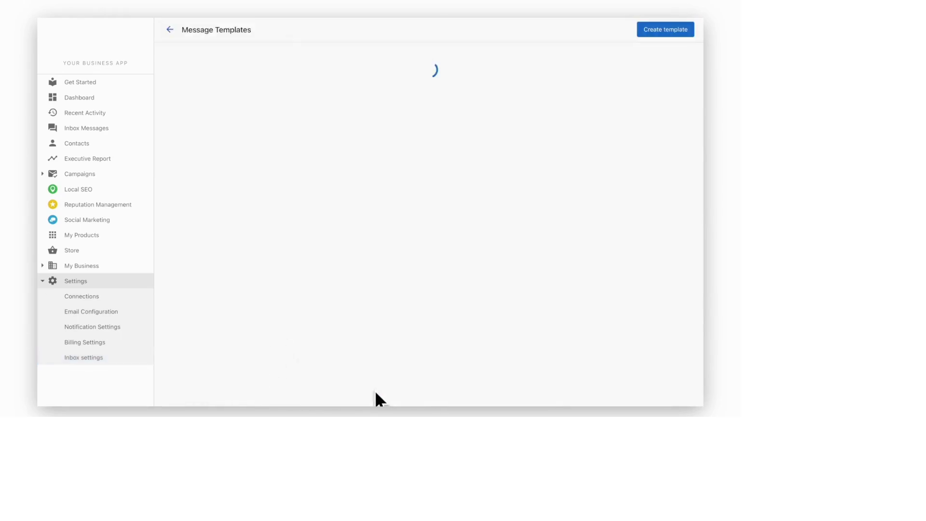
{"action": "left_click", "coordinate": [528, 169]}
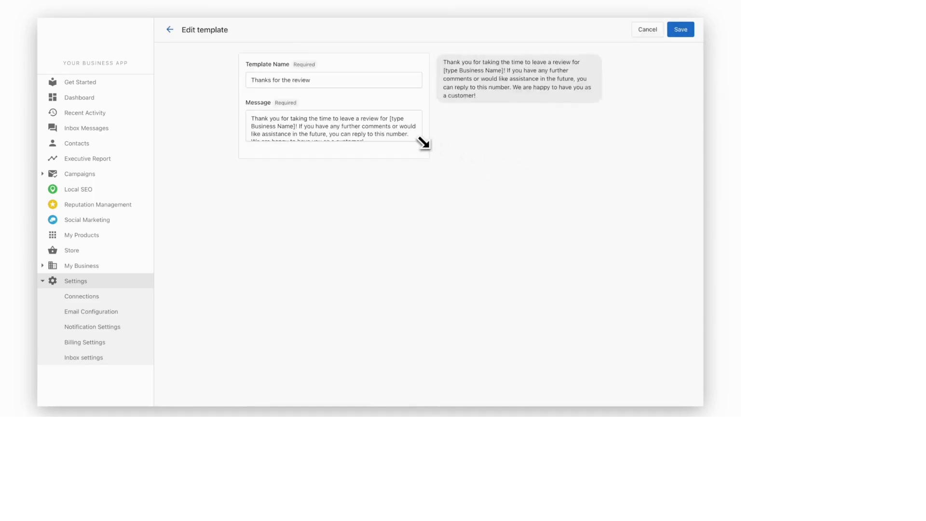
{"action": "left_click_drag", "start_coordinate": [424, 144], "coordinate": [419, 193]}
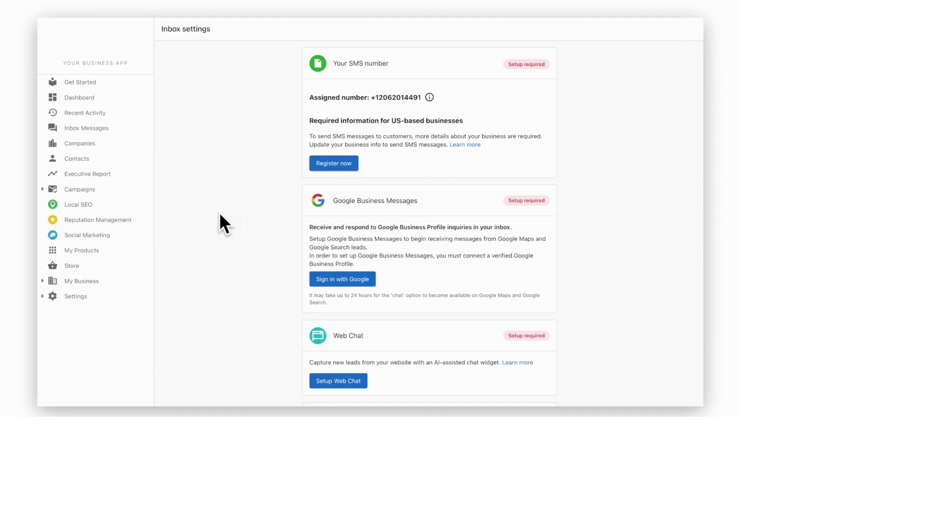
{"action": "left_click", "coordinate": [73, 160]}
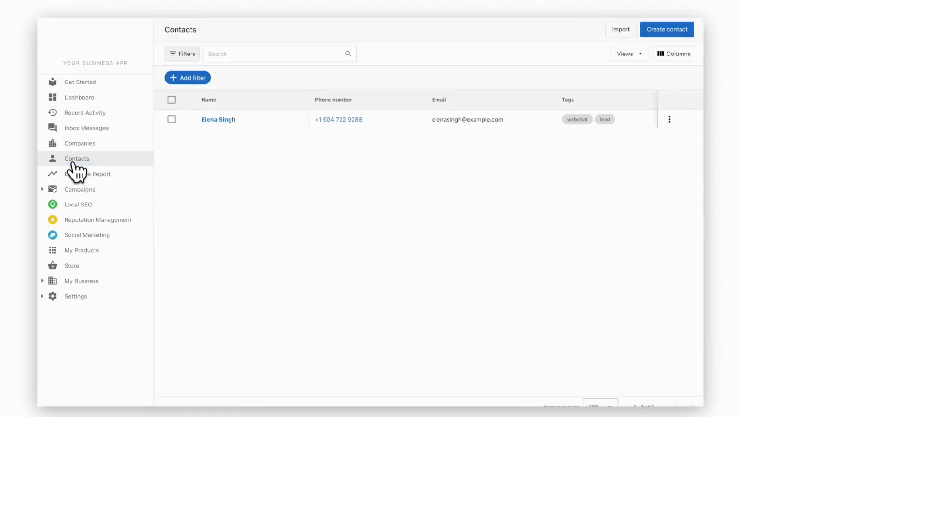
{"action": "left_click", "coordinate": [225, 119]}
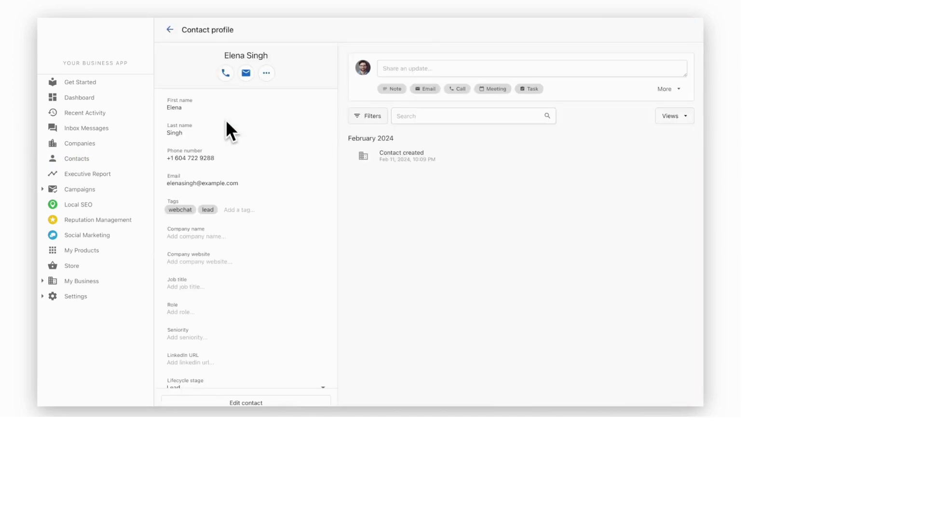
{"action": "left_click", "coordinate": [425, 90]}
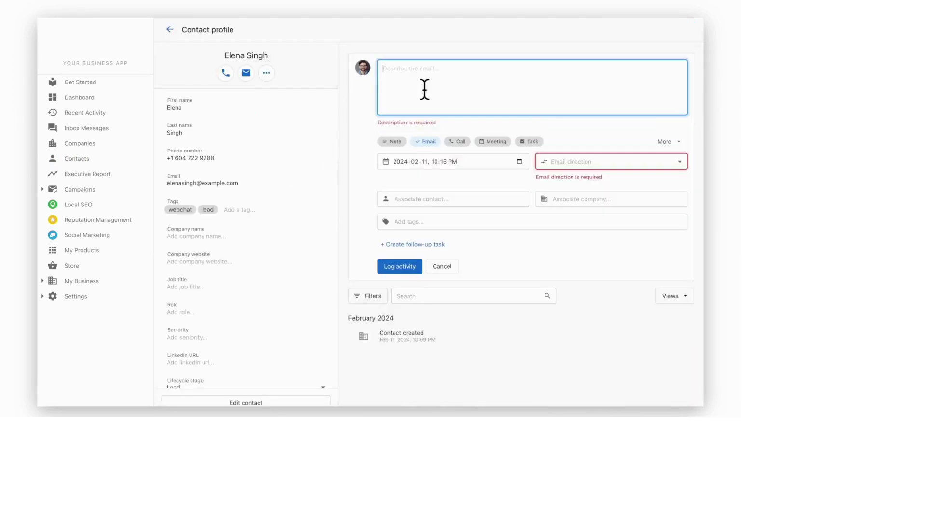
{"action": "left_click", "coordinate": [458, 142]}
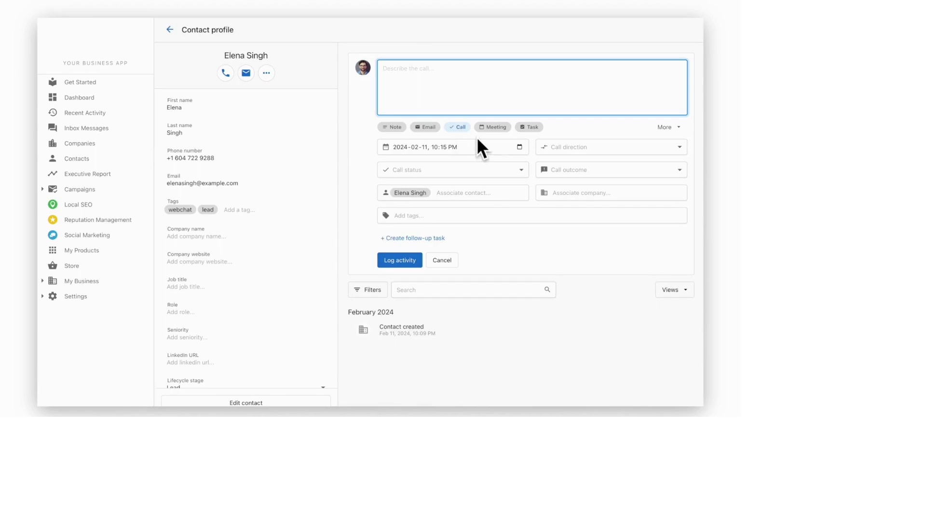
{"action": "left_click", "coordinate": [492, 128]}
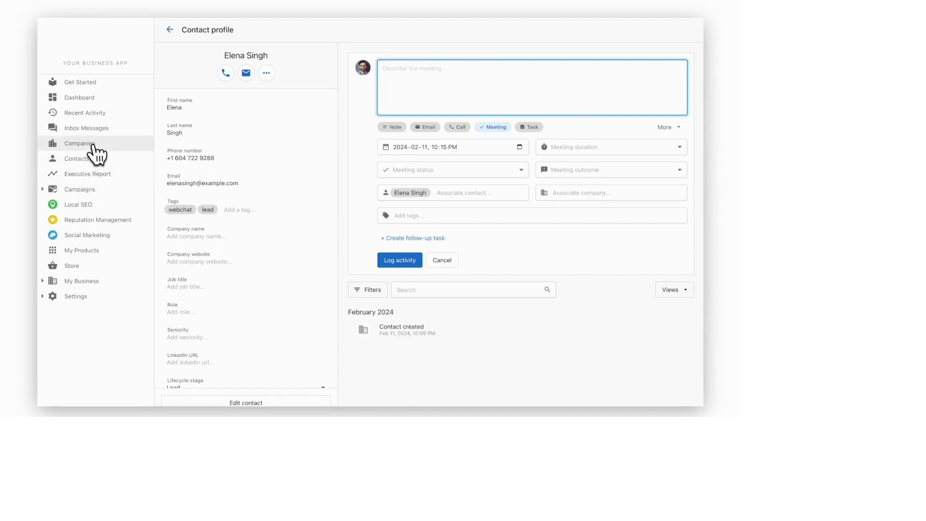
{"action": "left_click", "coordinate": [89, 145]}
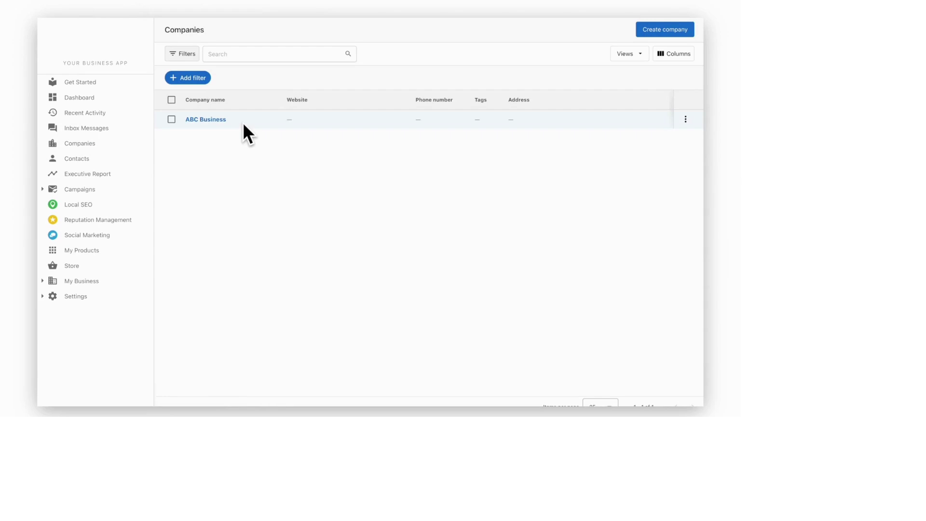
- Open ABC Business and expand its parent and child company associations
{"action": "left_click", "coordinate": [216, 120]}
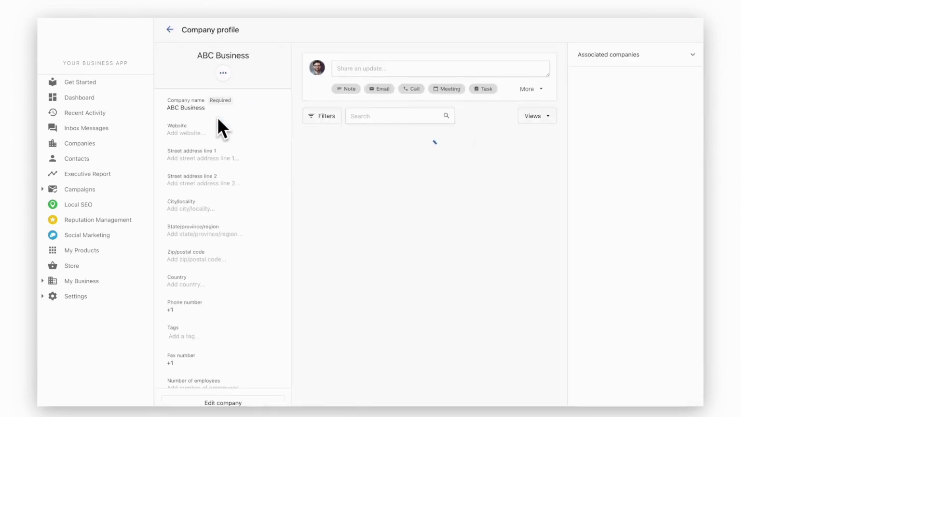
{"action": "left_click", "coordinate": [615, 56]}
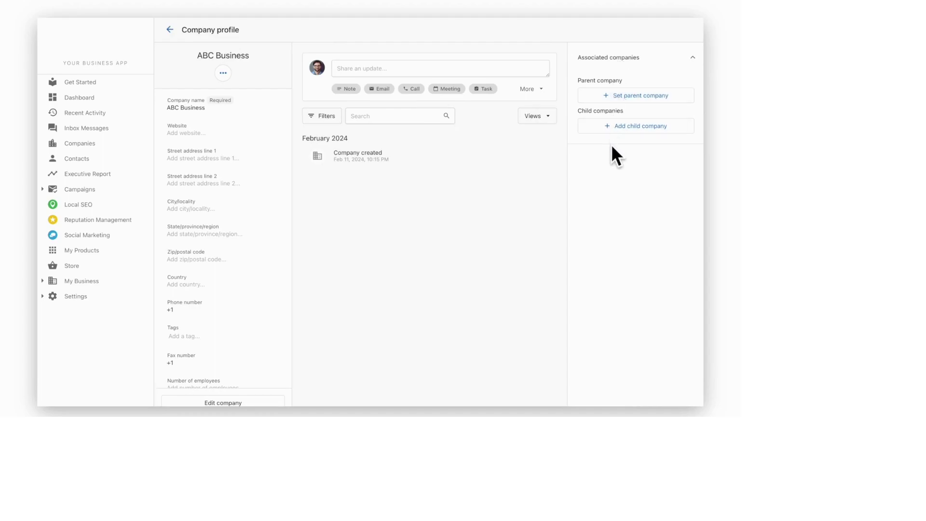
{"action": "left_click", "coordinate": [87, 162]}
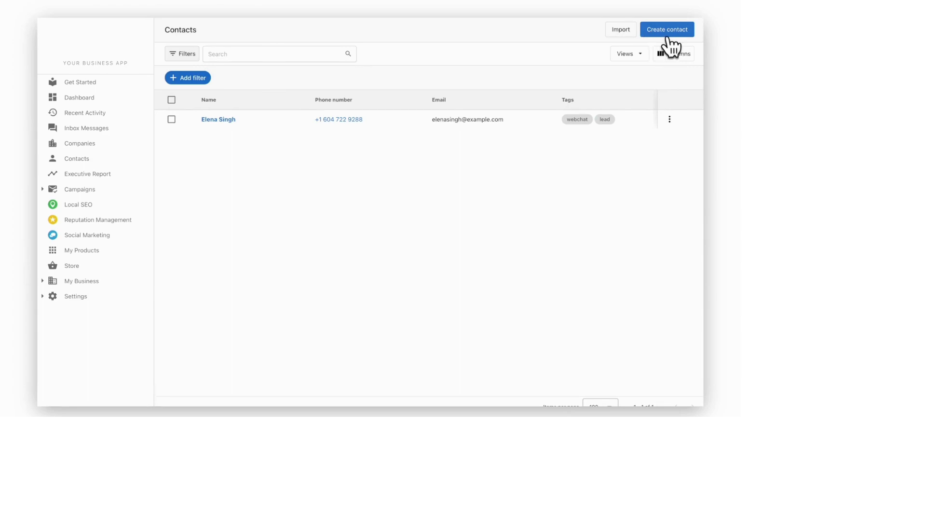
- View the Contacts Import page with its CSV upload step
{"action": "left_click", "coordinate": [619, 33]}
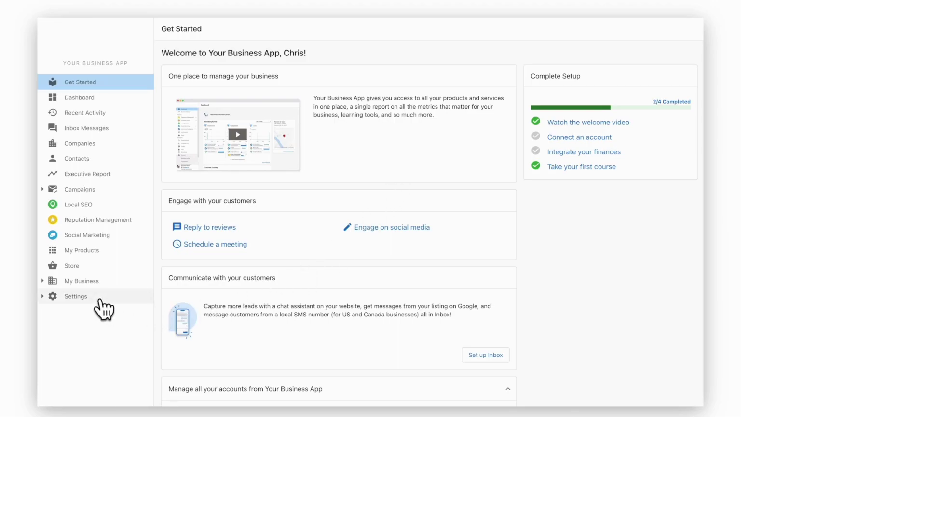
- Enter 'My Business' as the sender name in Email Configuration settings
{"action": "left_click", "coordinate": [100, 300]}
{"action": "left_click", "coordinate": [100, 330]}
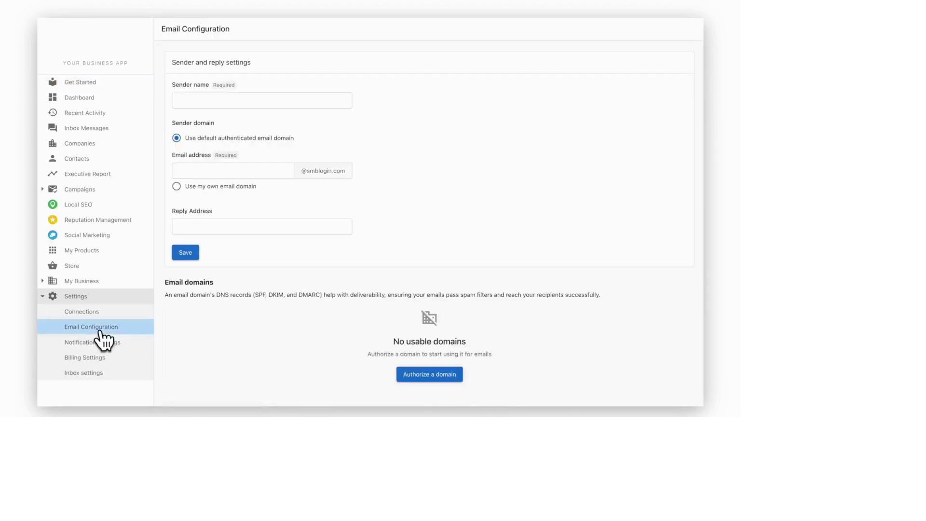
{"action": "left_click", "coordinate": [273, 101]}
{"action": "type", "text": "My "}
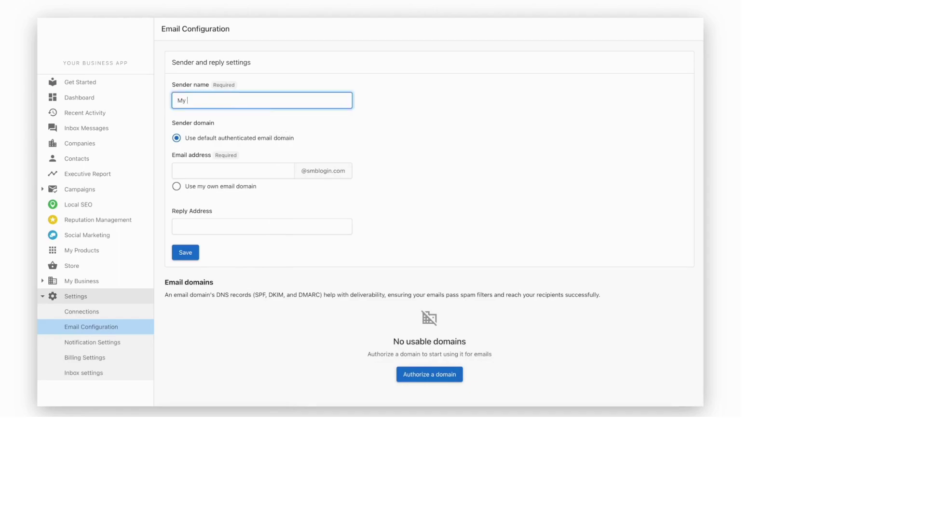
{"action": "type", "text": "Business"}
- Try adding a custom email domain, then cancel to keep the default smblogin.com domain
{"action": "left_click", "coordinate": [176, 187]}
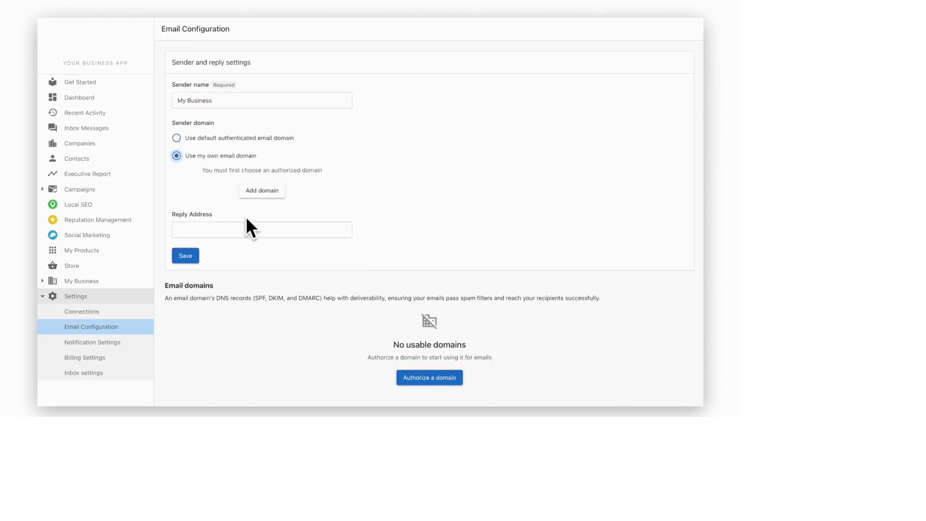
{"action": "left_click", "coordinate": [274, 189]}
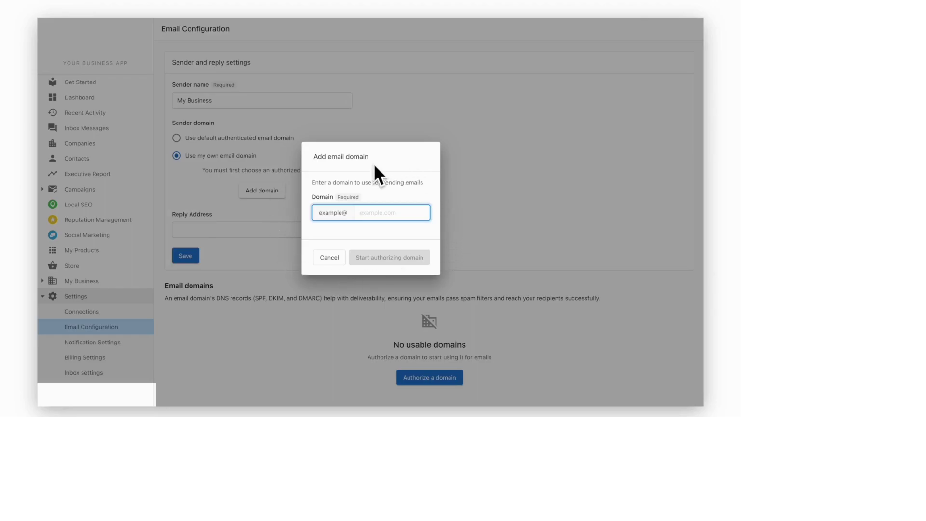
{"action": "left_click", "coordinate": [319, 258]}
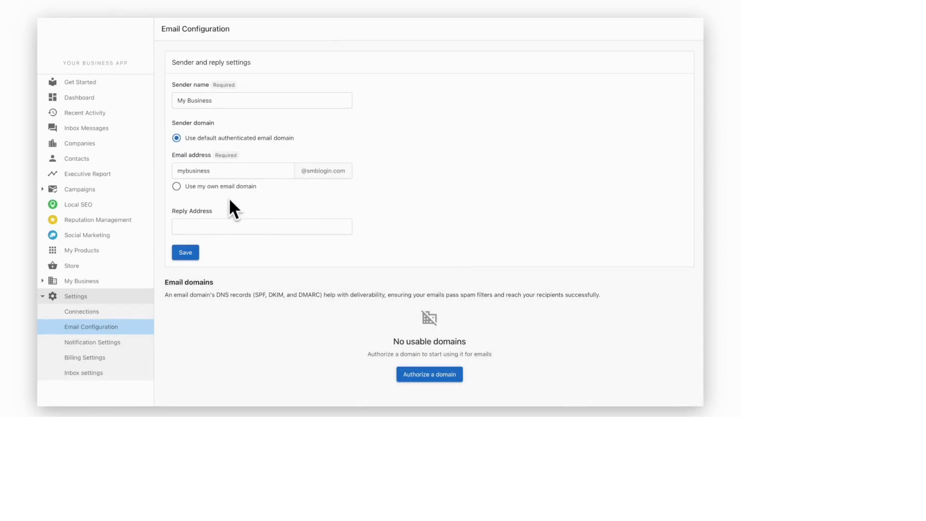
- Create a new campaign named 'Newsletter Campaign' from the Campaigns overview
{"action": "left_click", "coordinate": [114, 190]}
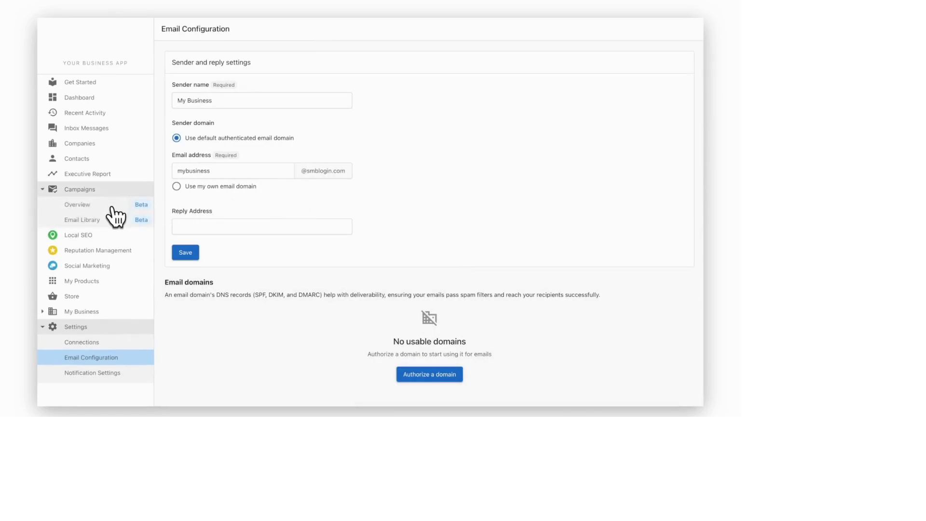
{"action": "left_click", "coordinate": [113, 206]}
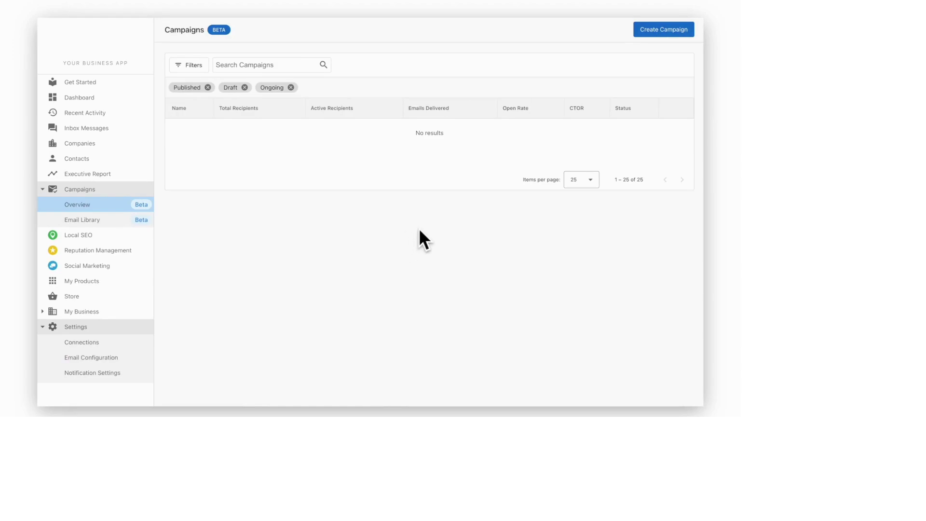
{"action": "left_click", "coordinate": [665, 31]}
{"action": "type", "text": "Newsletter Campaign"}
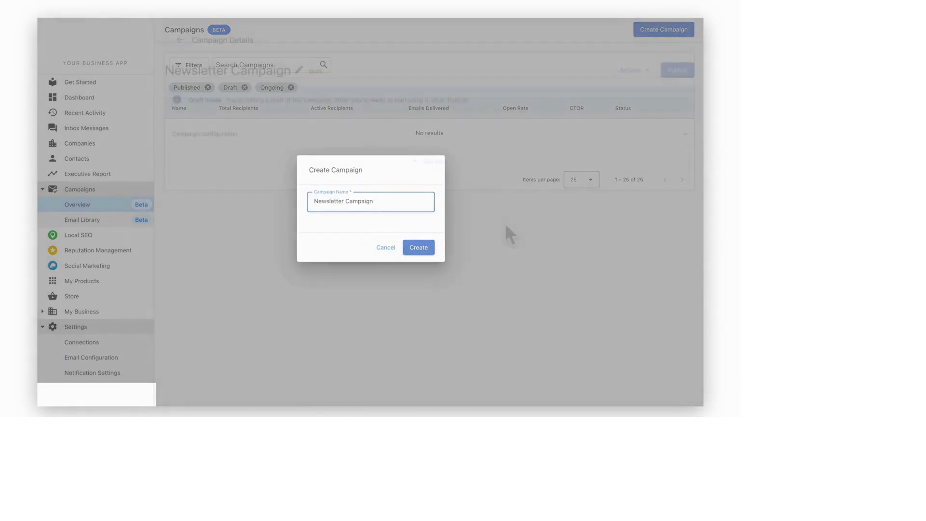
{"action": "key", "text": "Return"}
- Add the existing Newsletter_copy email as the campaign's first step and edit it
{"action": "left_click", "coordinate": [442, 163]}
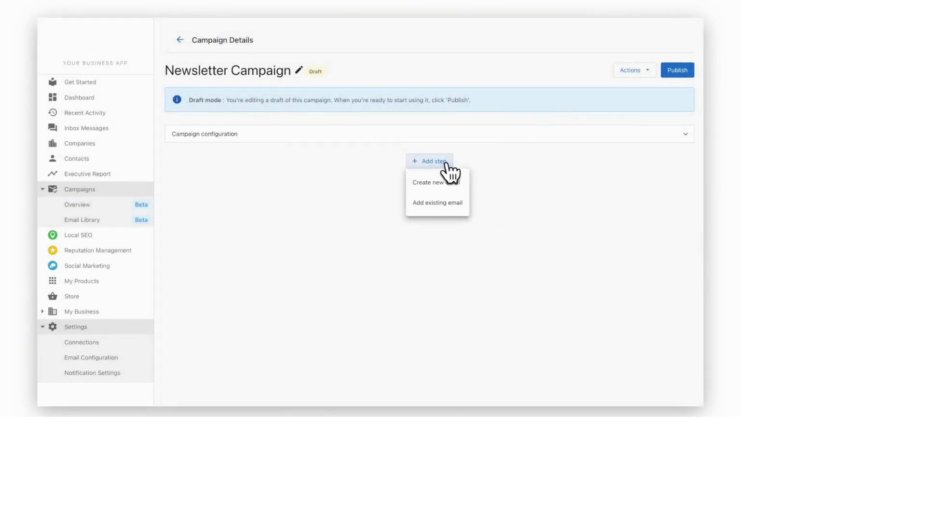
{"action": "left_click", "coordinate": [445, 200]}
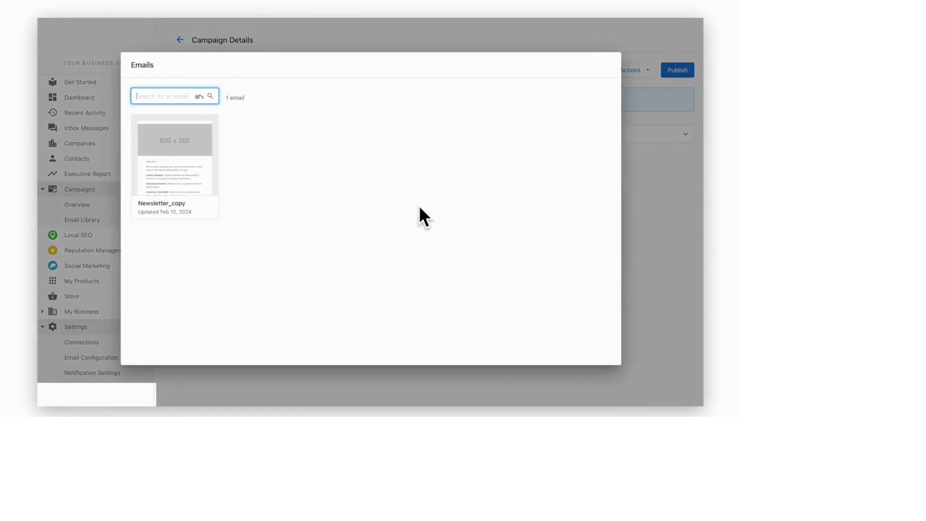
{"action": "left_click", "coordinate": [193, 186]}
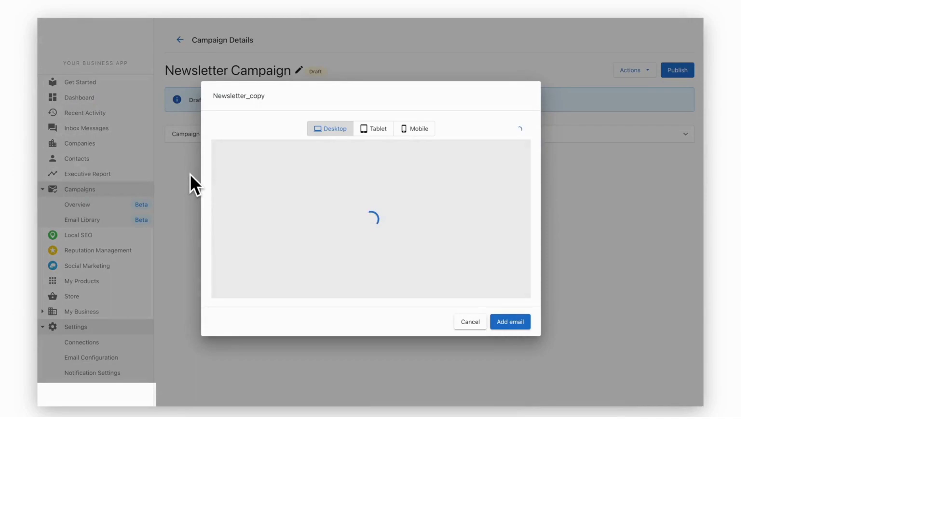
{"action": "left_click", "coordinate": [510, 322]}
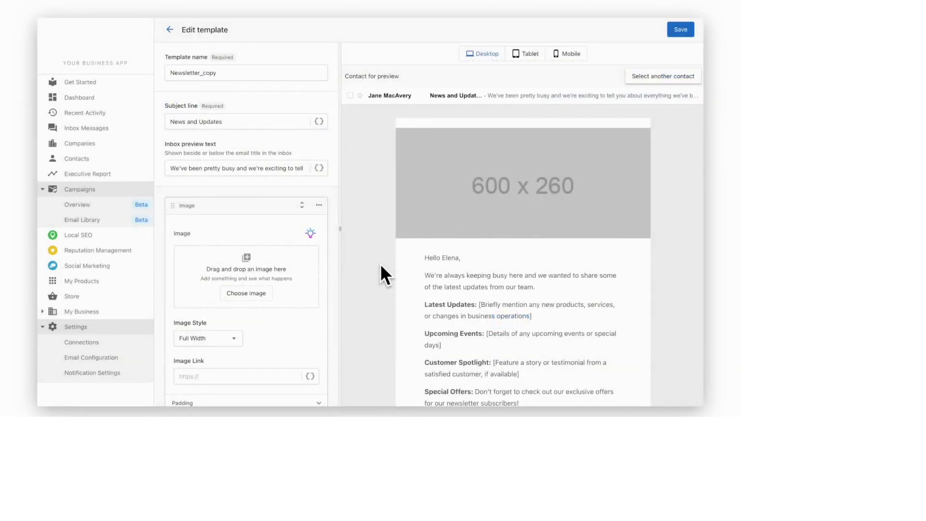
{"action": "left_click", "coordinate": [252, 293]}
{"action": "scroll", "coordinate": [256, 337], "scroll_direction": "down", "scroll_amount": 1}
{"action": "scroll", "coordinate": [257, 337], "scroll_direction": "down", "scroll_amount": 3}
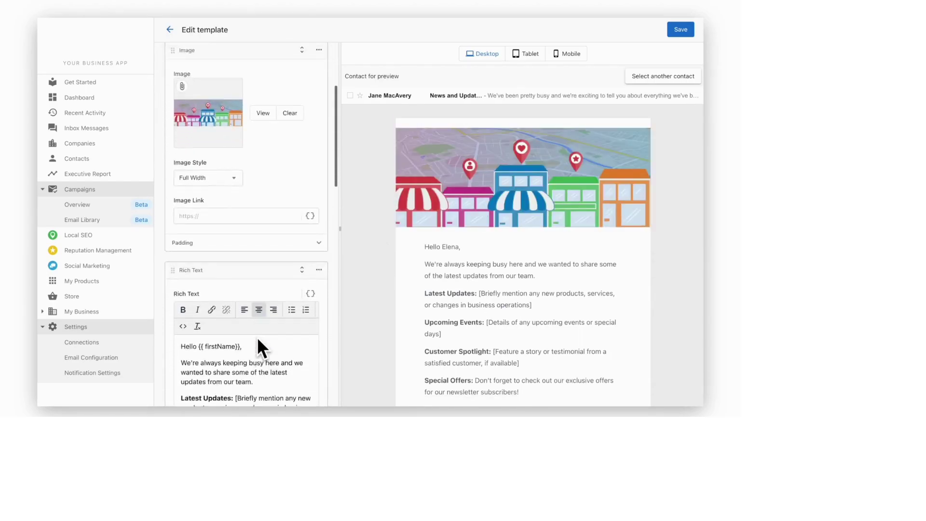
{"action": "scroll", "coordinate": [257, 336], "scroll_direction": "down", "scroll_amount": 2}
{"action": "scroll", "coordinate": [259, 316], "scroll_direction": "down", "scroll_amount": 2}
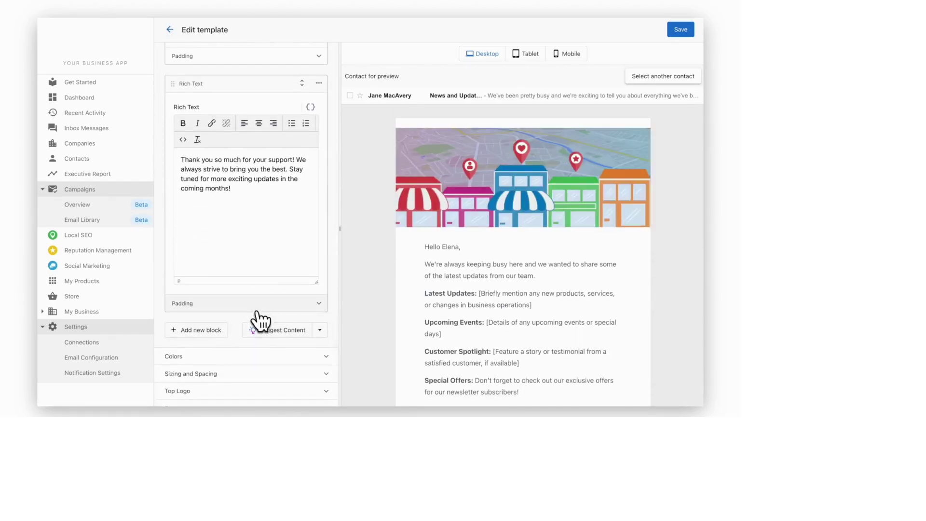
{"action": "left_click", "coordinate": [320, 334]}
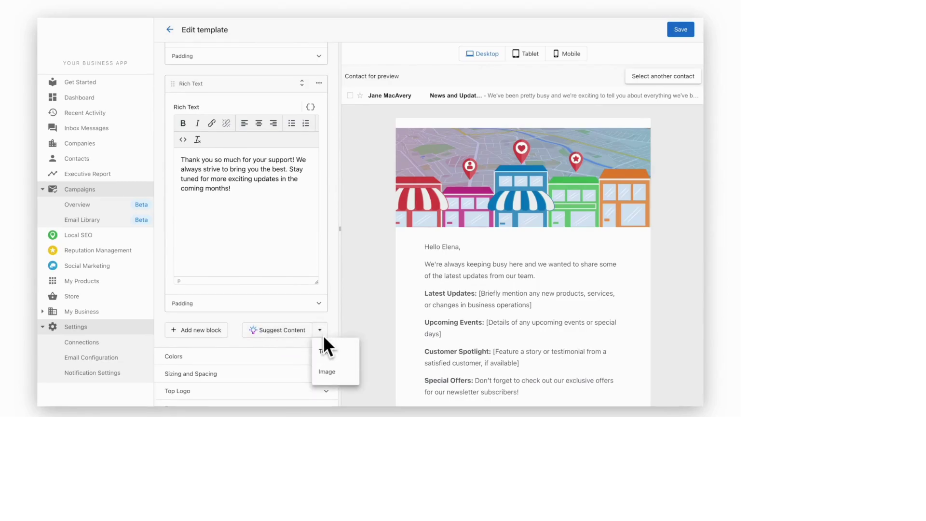
{"action": "left_click", "coordinate": [324, 347]}
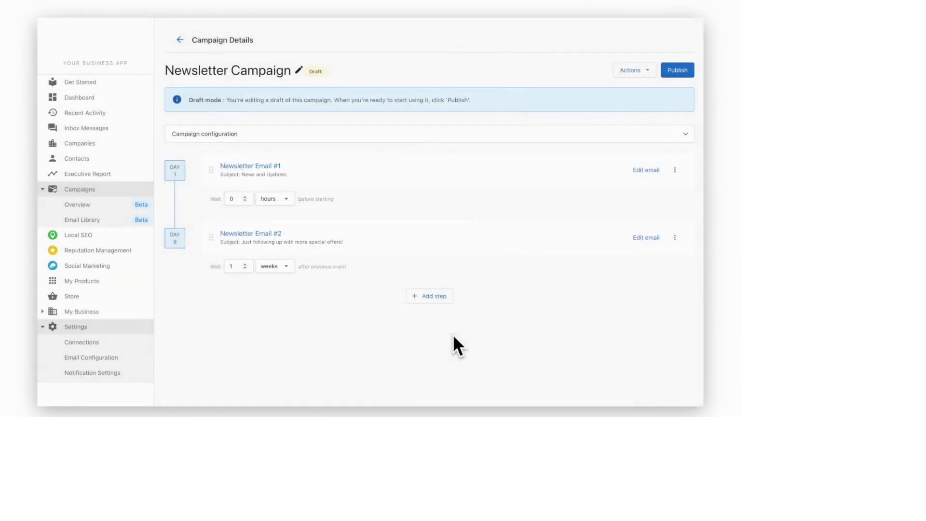
{"action": "left_click", "coordinate": [678, 73]}
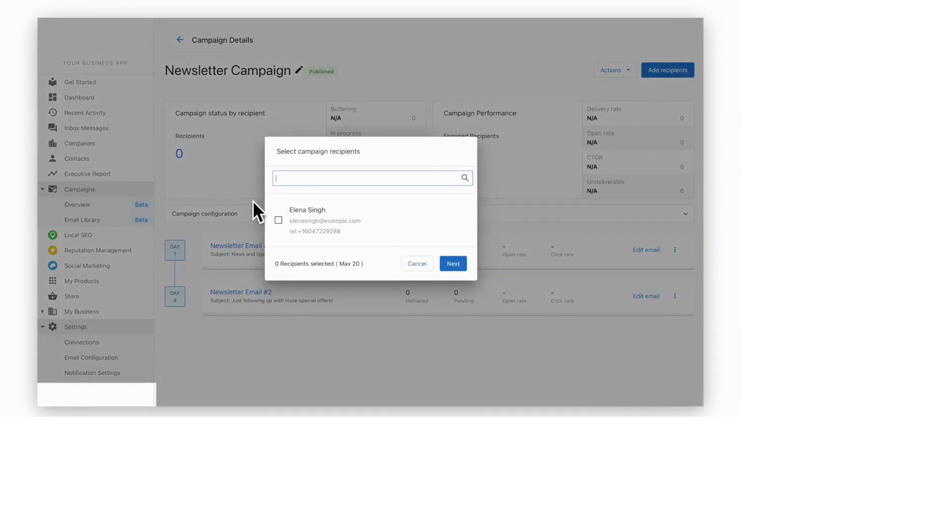
{"action": "left_click", "coordinate": [279, 221]}
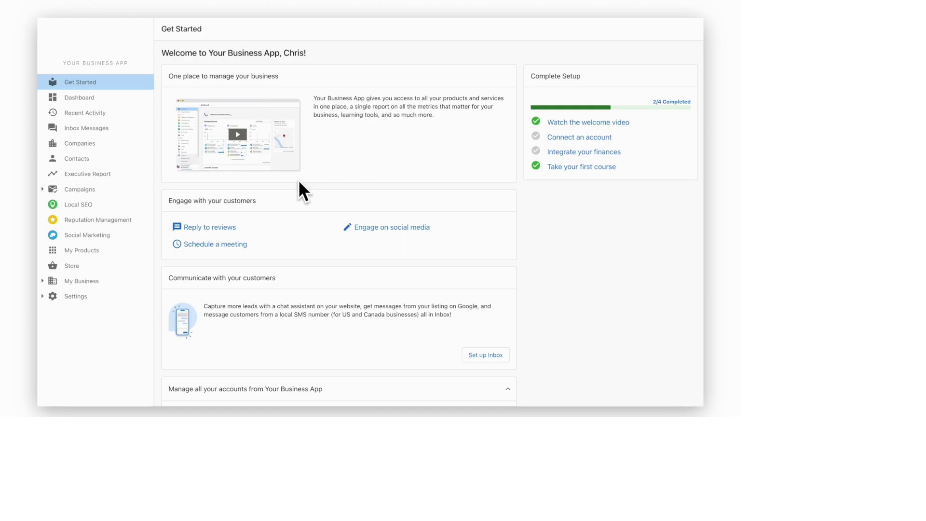
- Add retail store, book store and coffee shop as tracked keywords in Local SEO
{"action": "left_click", "coordinate": [89, 205]}
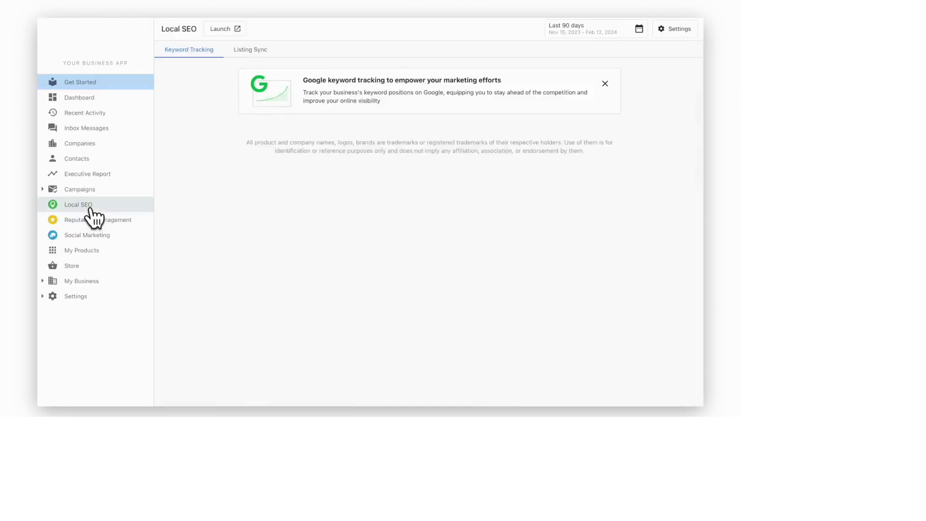
{"action": "left_click", "coordinate": [433, 141]}
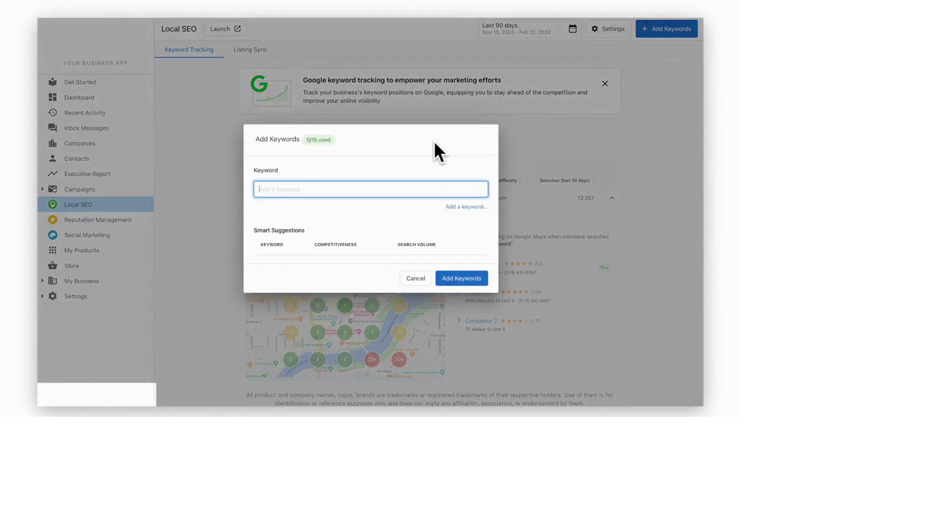
{"action": "type", "text": "retail store"}
{"action": "key", "text": "Return"}
{"action": "type", "text": "book store"}
{"action": "key", "text": "Return"}
{"action": "type", "text": "coffee shop"}
{"action": "key", "text": "Return"}
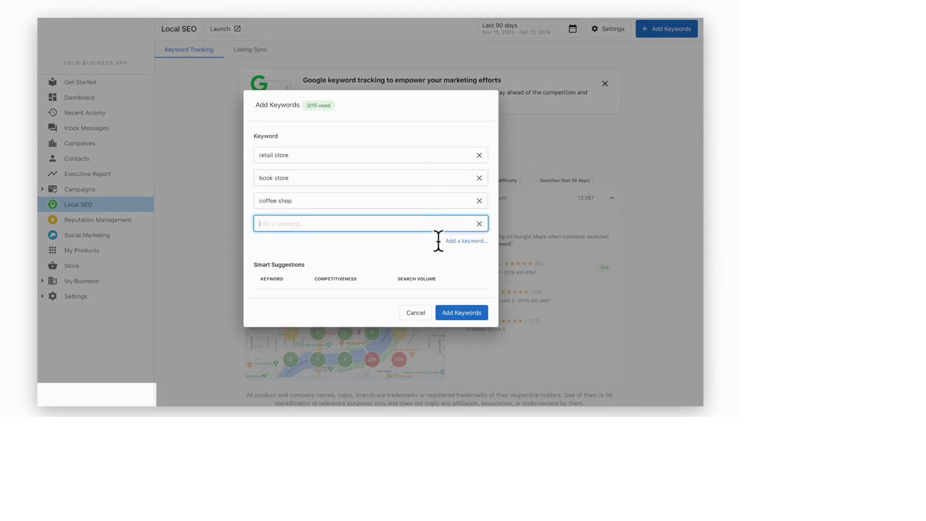
{"action": "left_click", "coordinate": [476, 308]}
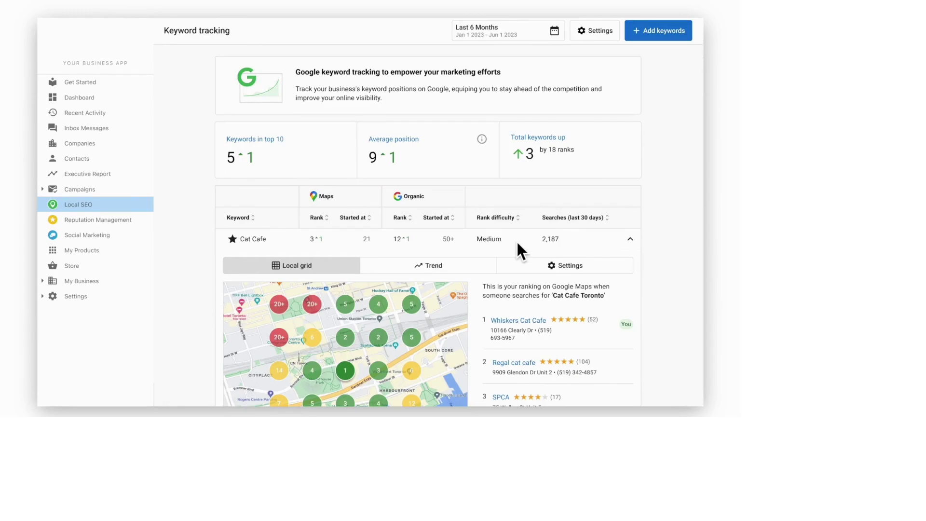
{"action": "left_click", "coordinate": [656, 33]}
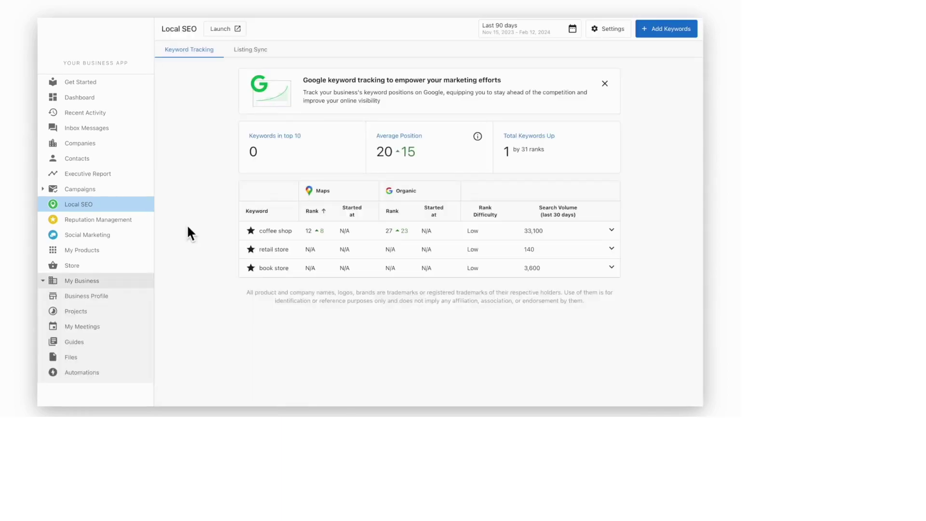
- Review Listing Sync's score and Google listing errors, checking business hours before returning
{"action": "left_click", "coordinate": [243, 51]}
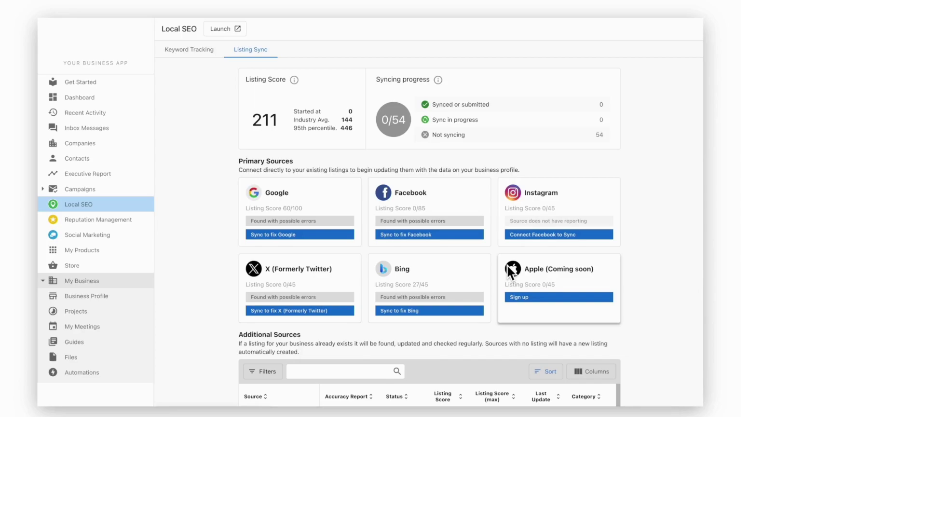
{"action": "left_click", "coordinate": [284, 236]}
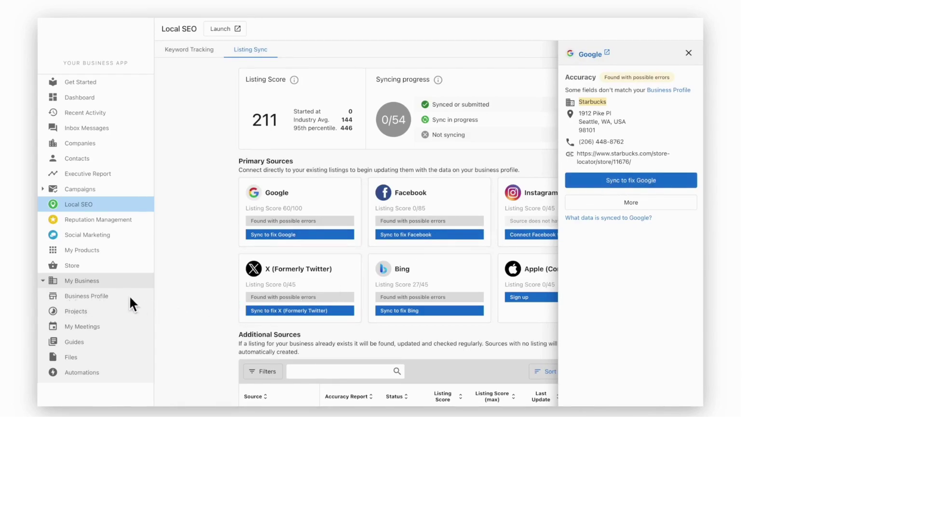
{"action": "left_click", "coordinate": [85, 300]}
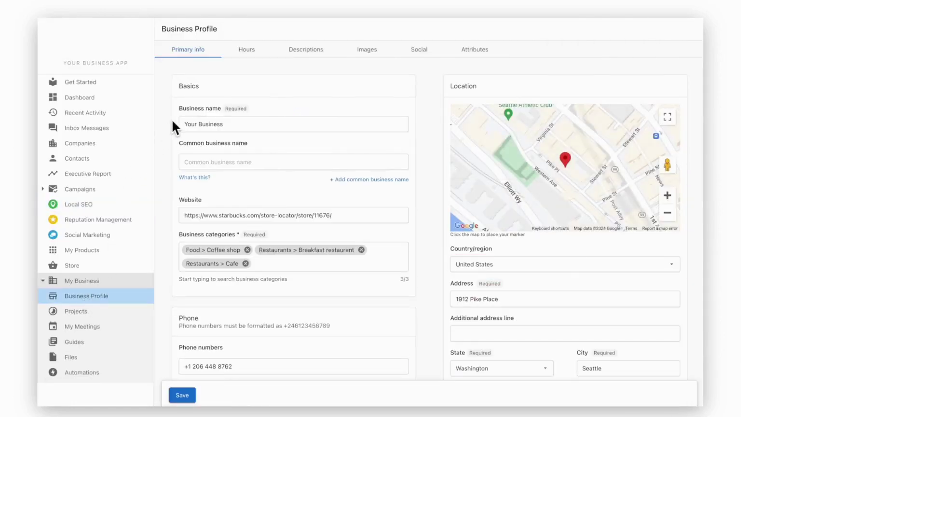
{"action": "left_click", "coordinate": [245, 58]}
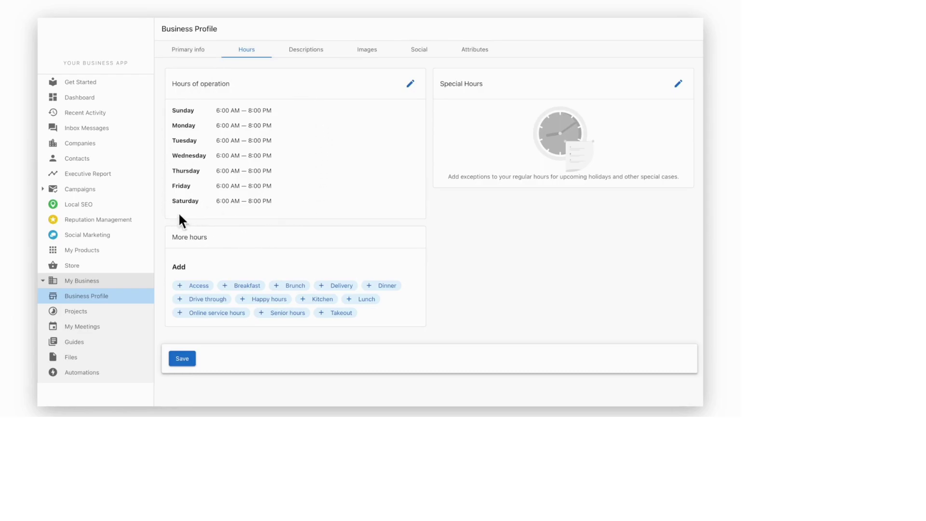
{"action": "left_click", "coordinate": [114, 205]}
{"action": "left_click", "coordinate": [251, 49]}
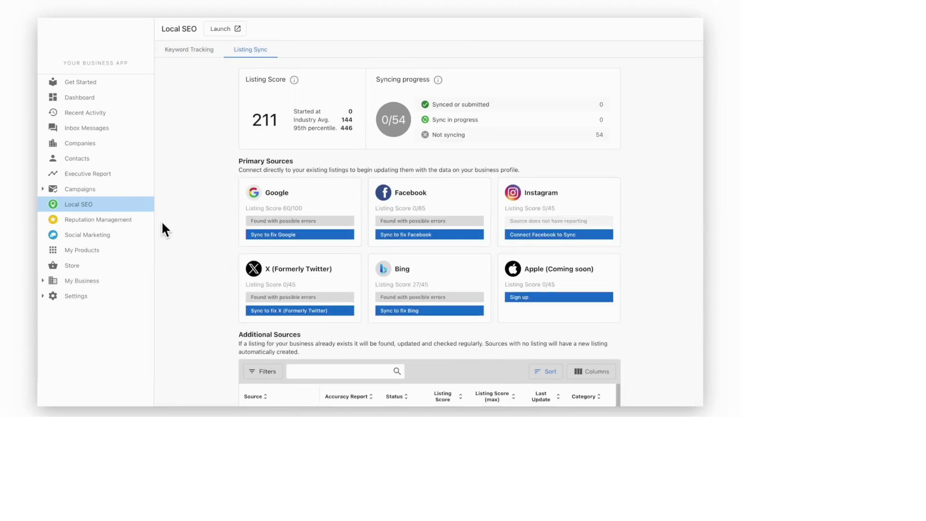
- Generate suggested replies to the three-star and five-star Google reviews
{"action": "left_click", "coordinate": [123, 222]}
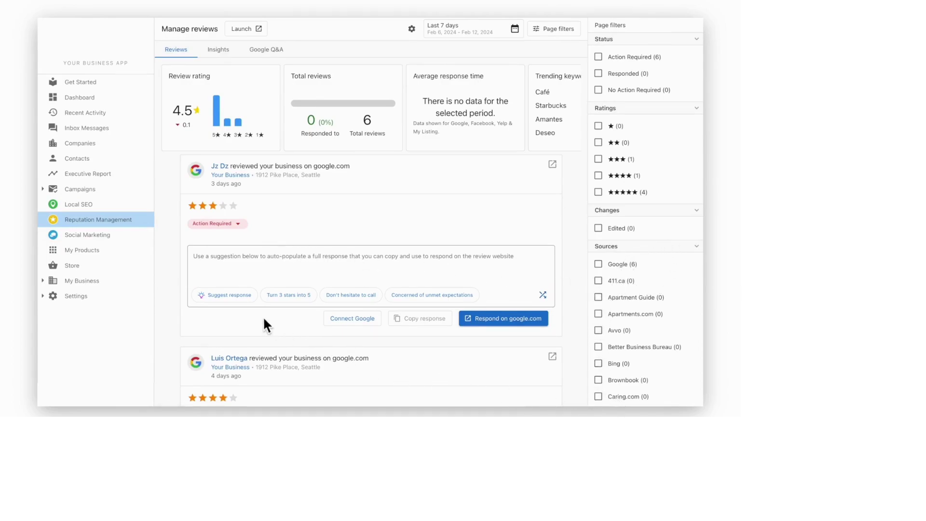
{"action": "left_click", "coordinate": [236, 295]}
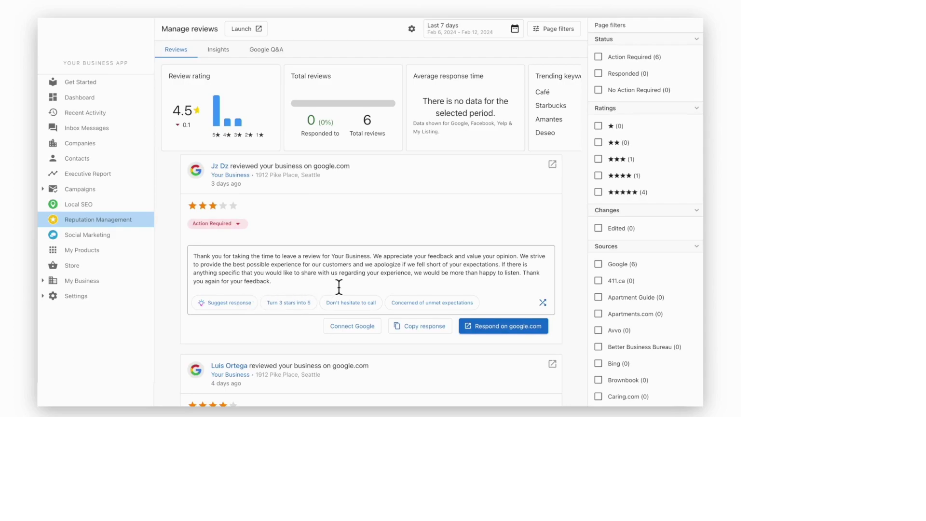
{"action": "scroll", "coordinate": [340, 287], "scroll_direction": "down", "scroll_amount": 8}
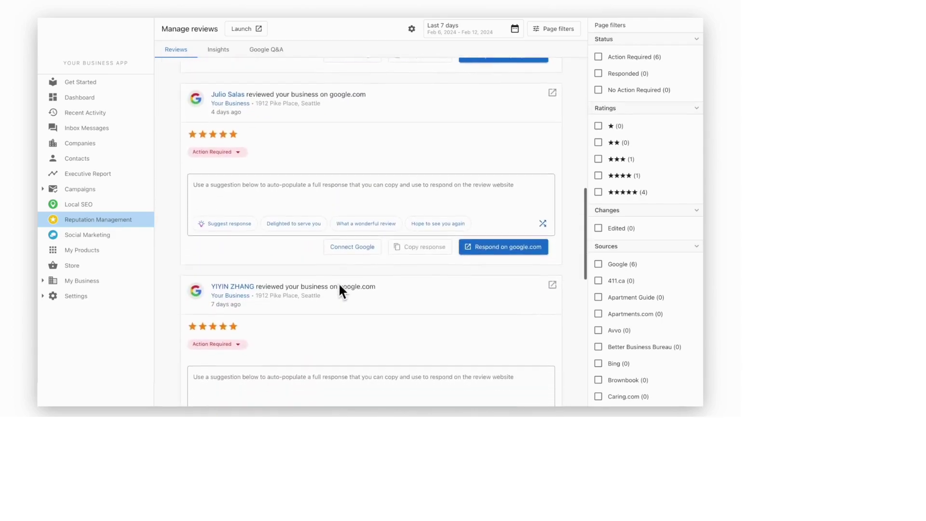
{"action": "scroll", "coordinate": [339, 287], "scroll_direction": "down", "scroll_amount": 3}
{"action": "scroll", "coordinate": [339, 287], "scroll_direction": "down", "scroll_amount": 3}
{"action": "scroll", "coordinate": [339, 287], "scroll_direction": "down", "scroll_amount": 5}
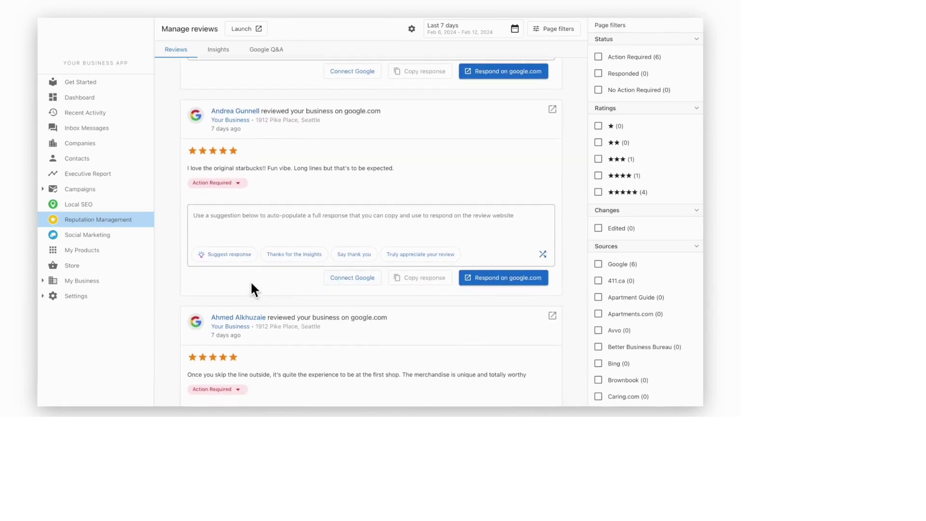
{"action": "left_click", "coordinate": [237, 260]}
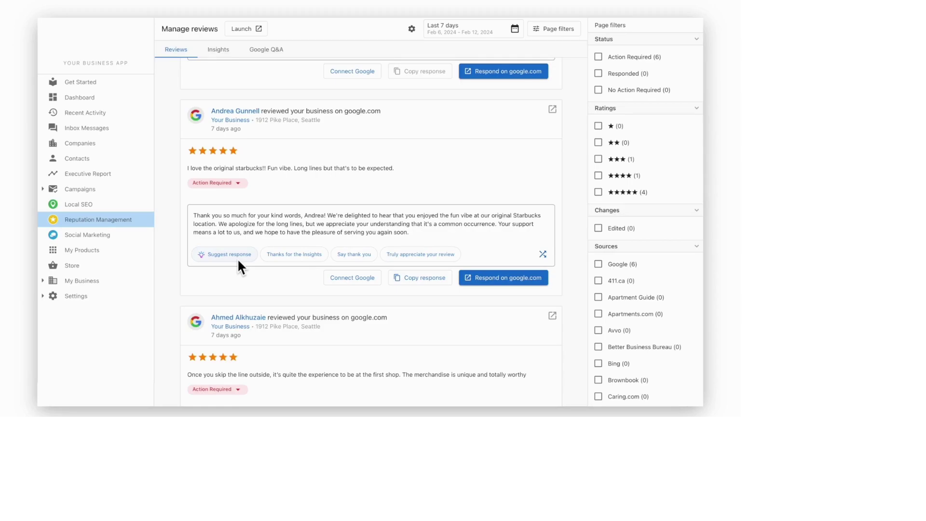
- Open the Request Review form under Reputation Management's Reviews section
{"action": "left_click", "coordinate": [260, 29]}
{"action": "left_click", "coordinate": [110, 74]}
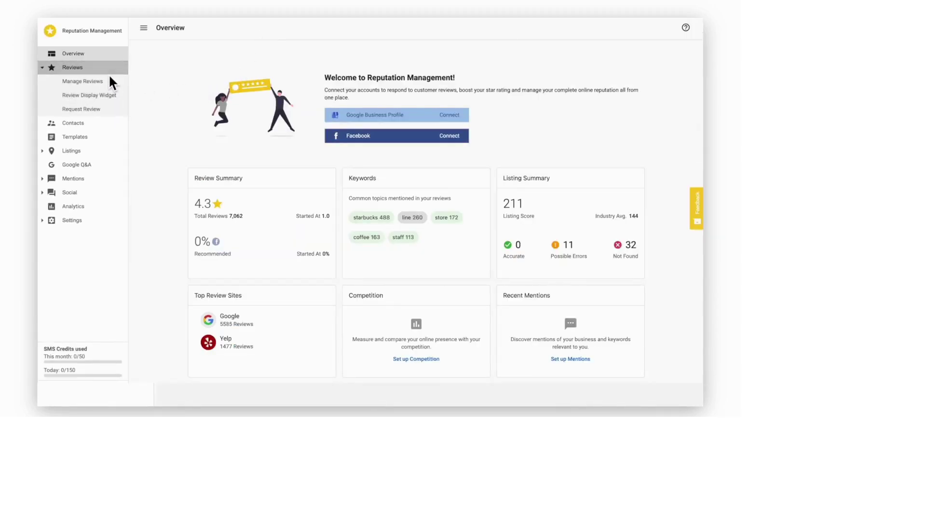
{"action": "left_click", "coordinate": [100, 110]}
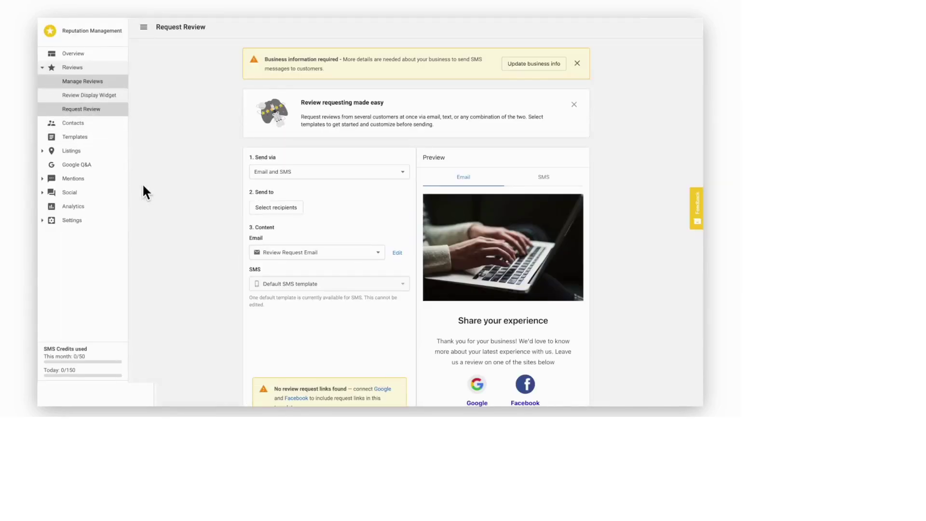
{"action": "scroll", "coordinate": [641, 316], "scroll_direction": "down", "scroll_amount": 1}
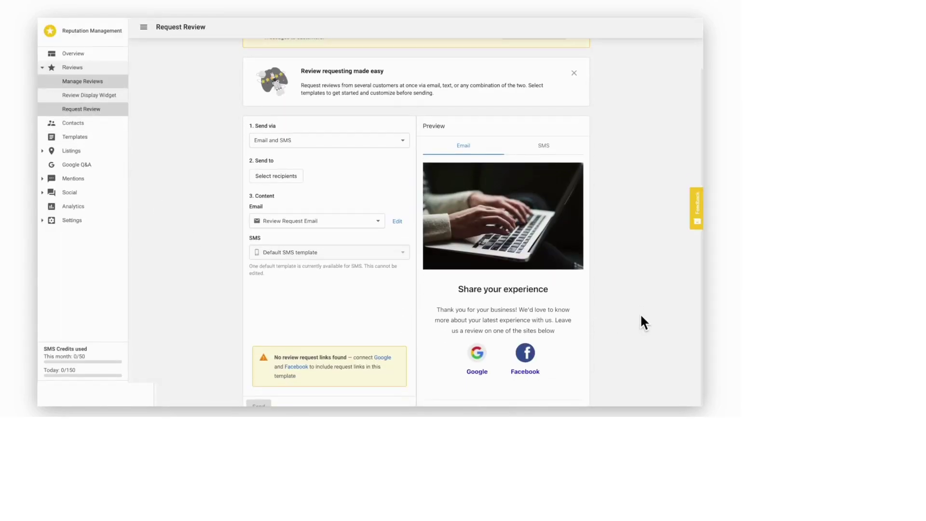
- Generate an AI social post on 'promotion for a coffee shop' and an AI comment reply
{"action": "left_click", "coordinate": [565, 152]}
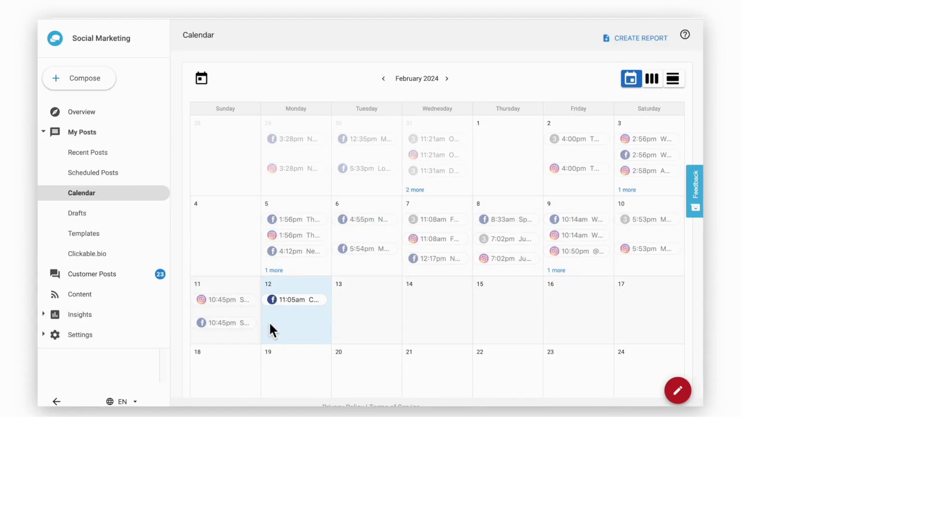
{"action": "left_click", "coordinate": [678, 389]}
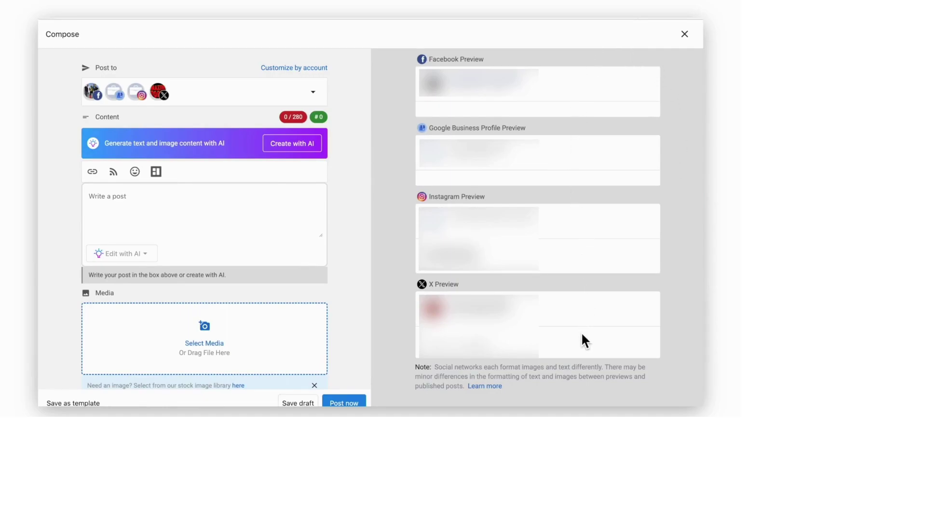
{"action": "left_click", "coordinate": [301, 144]}
{"action": "type", "text": "p"}
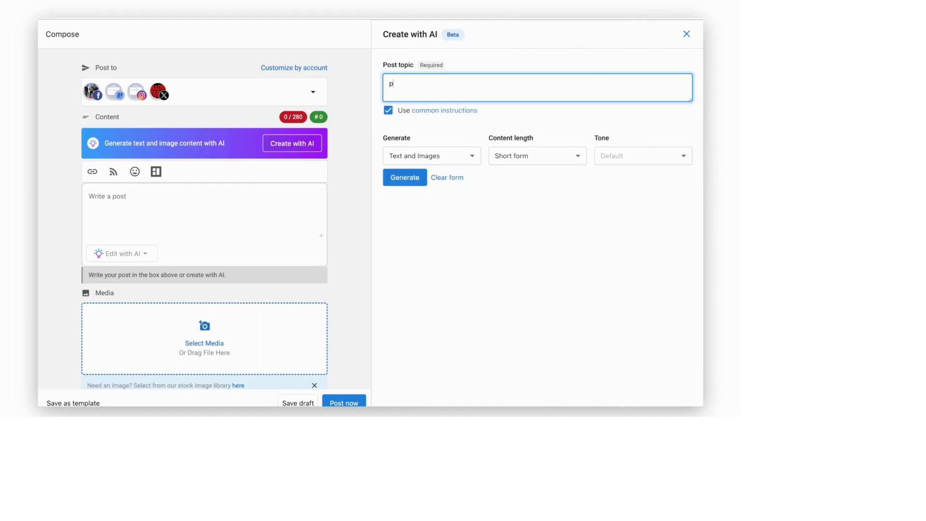
{"action": "type", "text": "romotion for a cof"}
{"action": "type", "text": "fee shop"}
{"action": "left_click", "coordinate": [399, 179]}
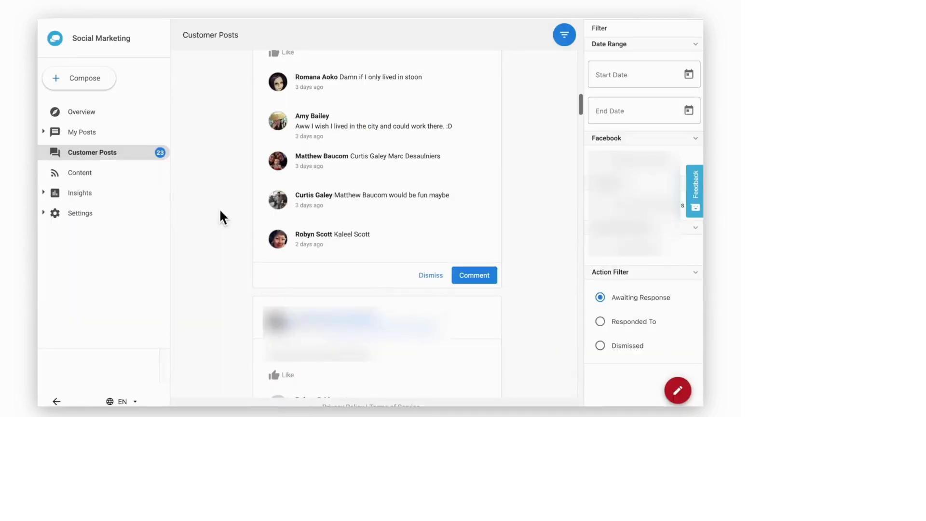
{"action": "left_click", "coordinate": [492, 280]}
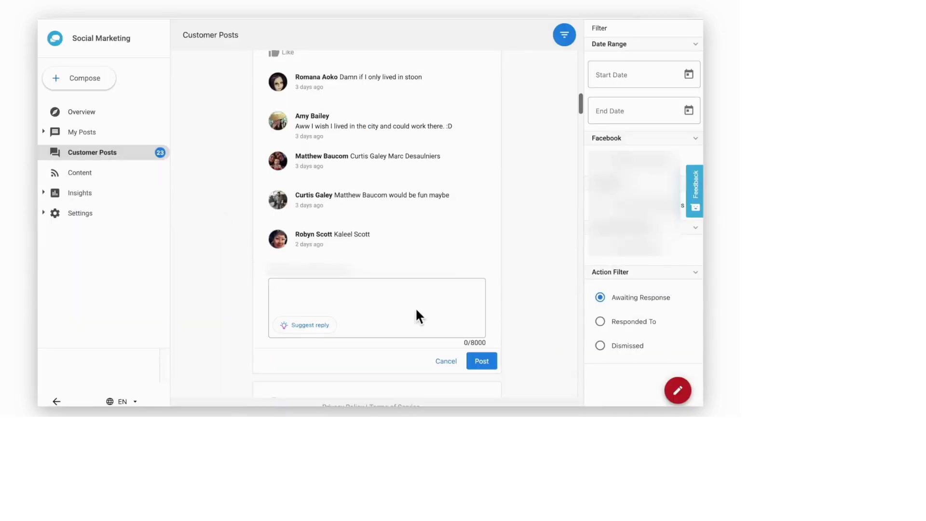
{"action": "left_click", "coordinate": [322, 325]}
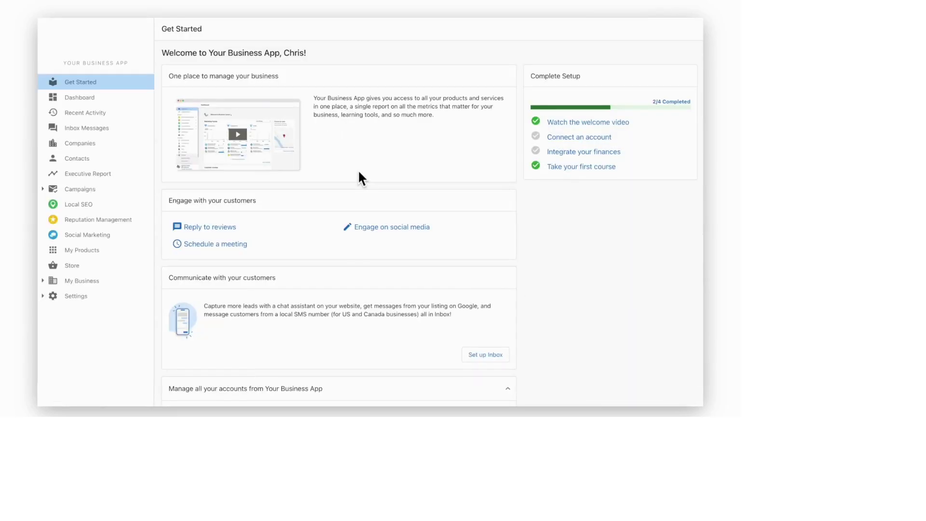
- Open My Meetings under My Business to see the 15, 30 and 60-minute event links
{"action": "left_click", "coordinate": [129, 282]}
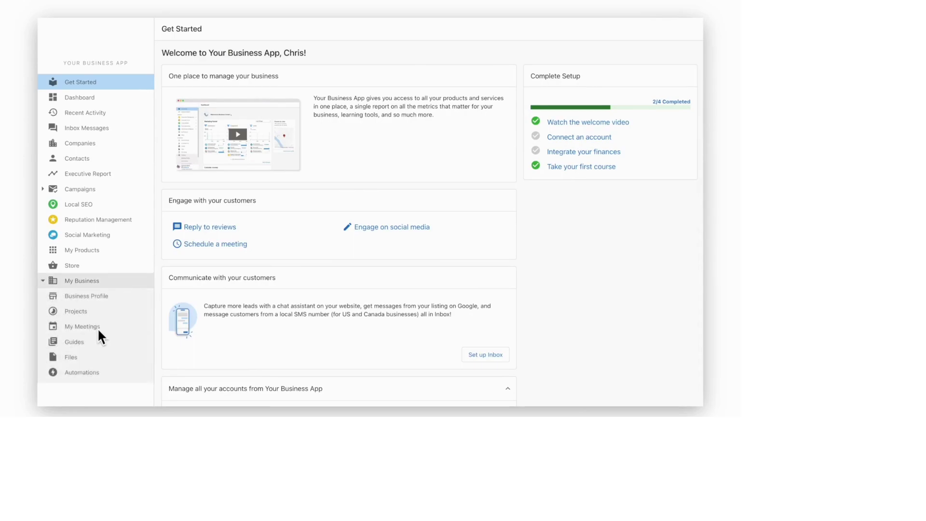
{"action": "left_click", "coordinate": [97, 327]}
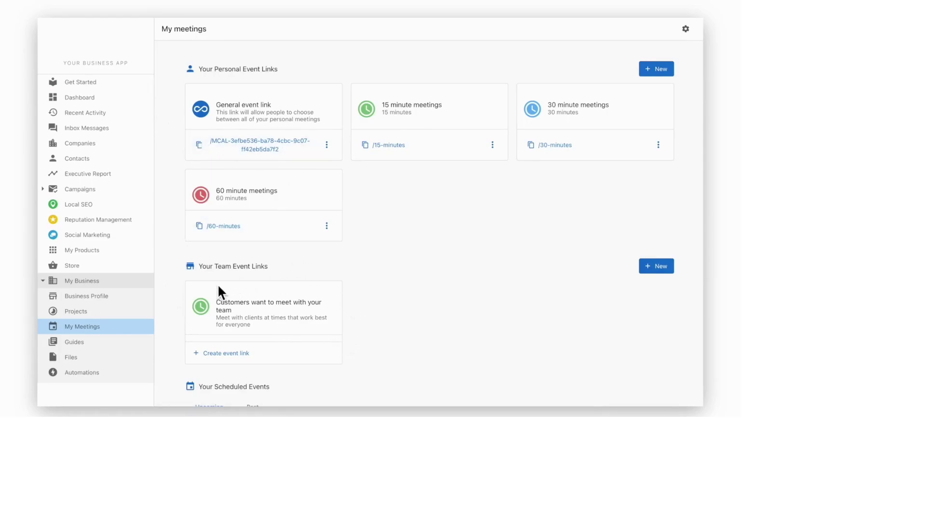
- Scroll through the Feb 4–10, 2024 Executive Report and show its weekly date ranges
{"action": "left_click", "coordinate": [115, 181]}
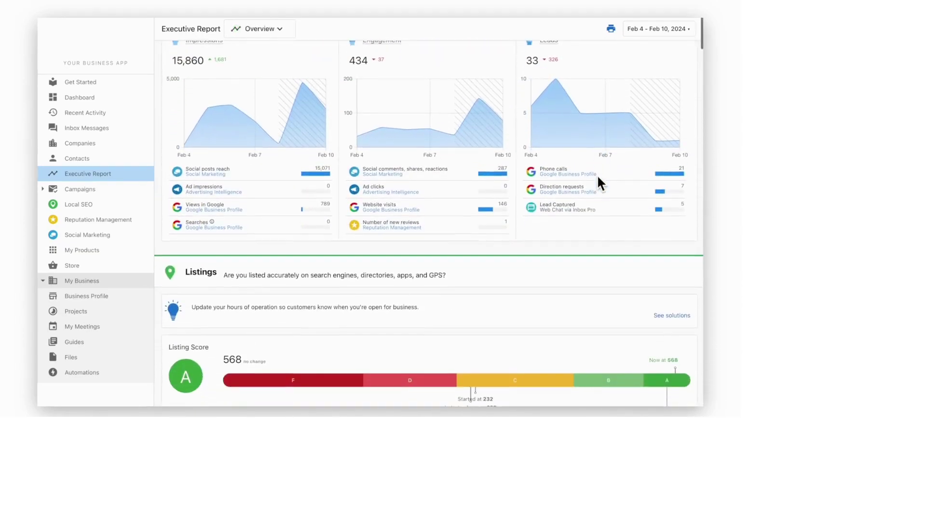
{"action": "scroll", "coordinate": [597, 175], "scroll_direction": "down", "scroll_amount": 4}
{"action": "scroll", "coordinate": [597, 175], "scroll_direction": "down", "scroll_amount": 2}
{"action": "scroll", "coordinate": [598, 175], "scroll_direction": "down", "scroll_amount": 5}
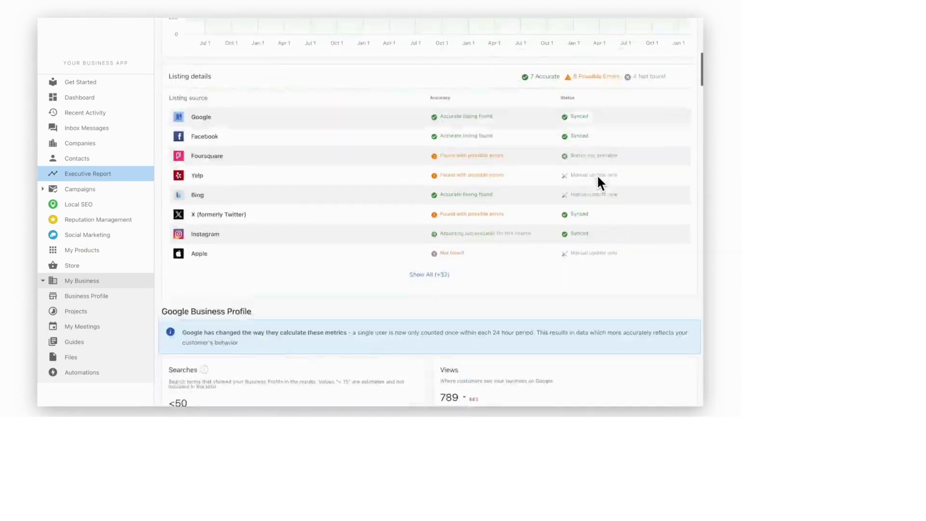
{"action": "scroll", "coordinate": [597, 175], "scroll_direction": "down", "scroll_amount": 5}
{"action": "scroll", "coordinate": [598, 178], "scroll_direction": "down", "scroll_amount": 1}
{"action": "scroll", "coordinate": [598, 178], "scroll_direction": "down", "scroll_amount": 8}
{"action": "scroll", "coordinate": [598, 178], "scroll_direction": "down", "scroll_amount": 3}
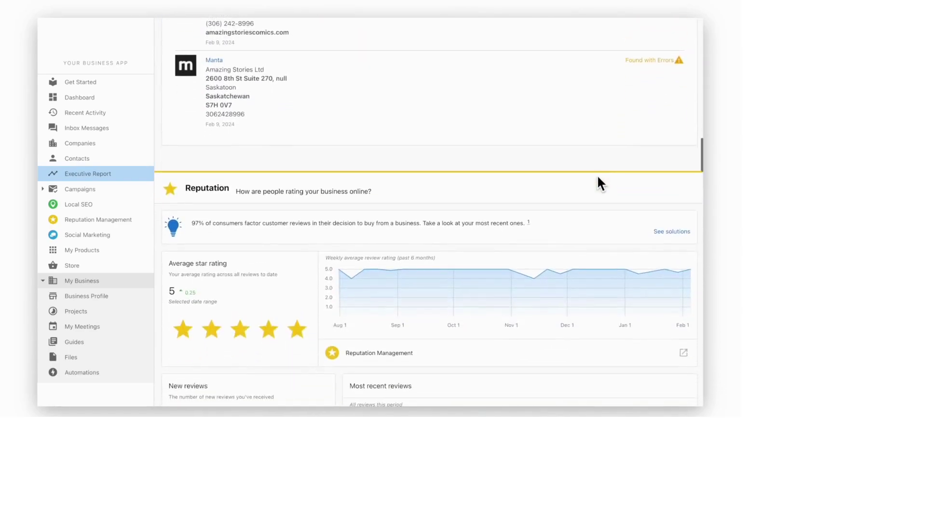
{"action": "scroll", "coordinate": [598, 177], "scroll_direction": "down", "scroll_amount": 1}
{"action": "scroll", "coordinate": [598, 178], "scroll_direction": "down", "scroll_amount": 5}
{"action": "scroll", "coordinate": [599, 178], "scroll_direction": "down", "scroll_amount": 2}
{"action": "scroll", "coordinate": [598, 178], "scroll_direction": "down", "scroll_amount": 5}
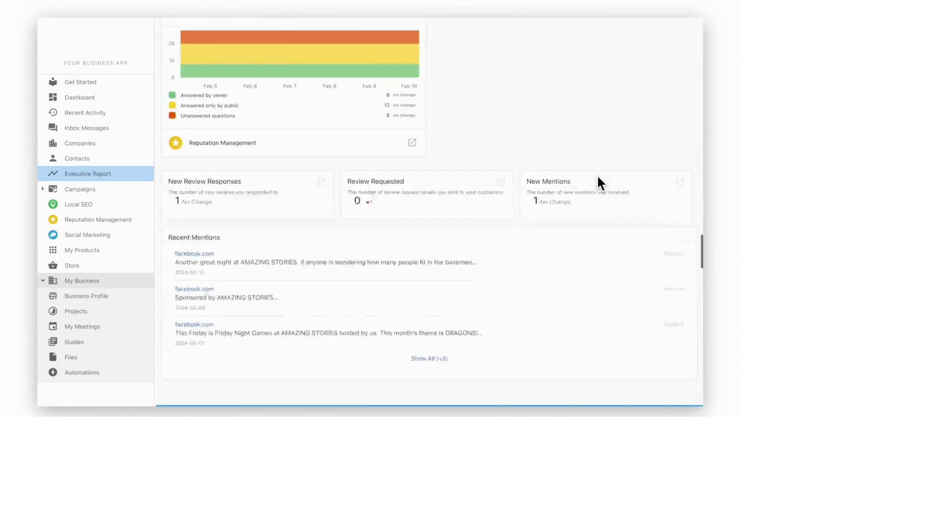
{"action": "scroll", "coordinate": [598, 178], "scroll_direction": "down", "scroll_amount": 5}
{"action": "scroll", "coordinate": [599, 184], "scroll_direction": "down", "scroll_amount": 1}
{"action": "scroll", "coordinate": [598, 183], "scroll_direction": "down", "scroll_amount": 5}
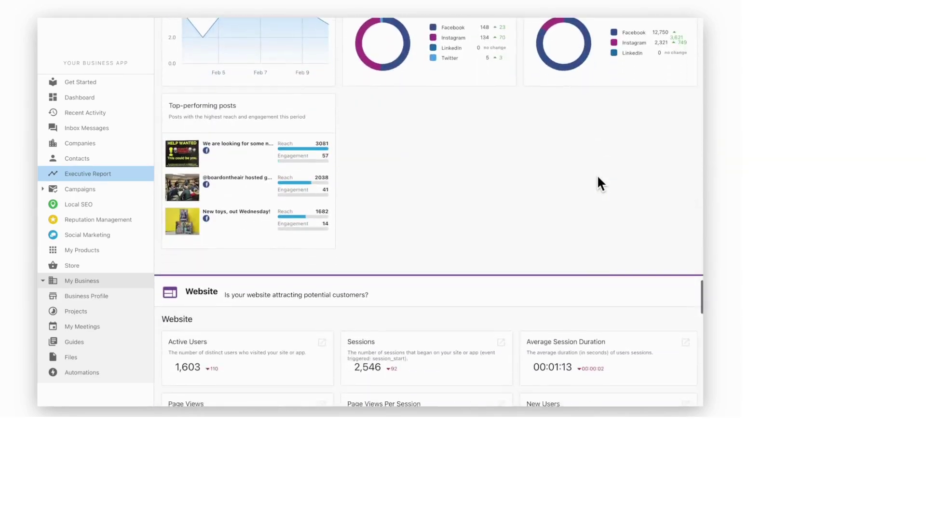
{"action": "scroll", "coordinate": [598, 184], "scroll_direction": "down", "scroll_amount": 1}
{"action": "scroll", "coordinate": [599, 178], "scroll_direction": "down", "scroll_amount": 5}
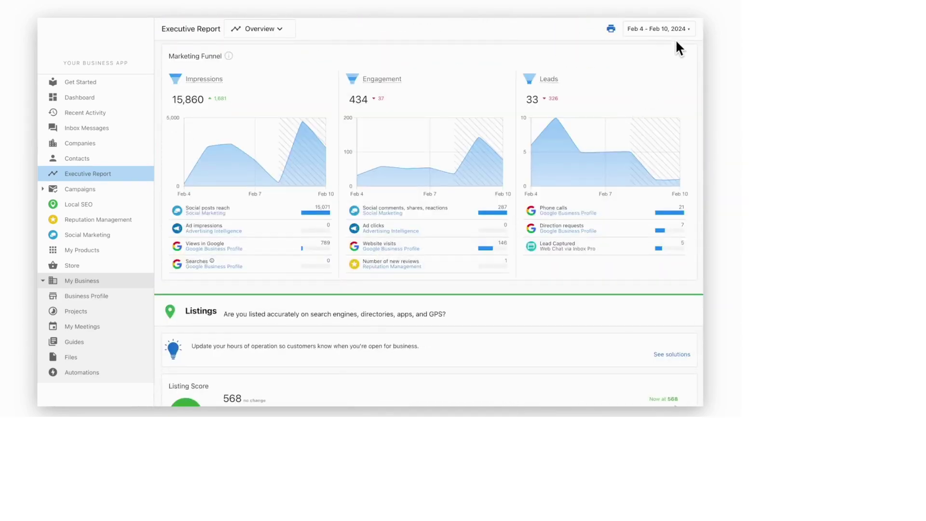
{"action": "left_click", "coordinate": [681, 34]}
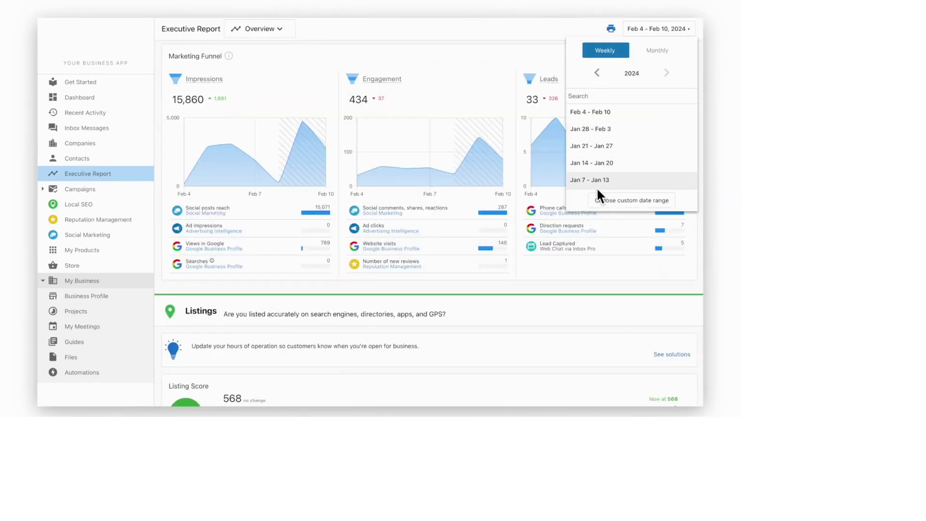